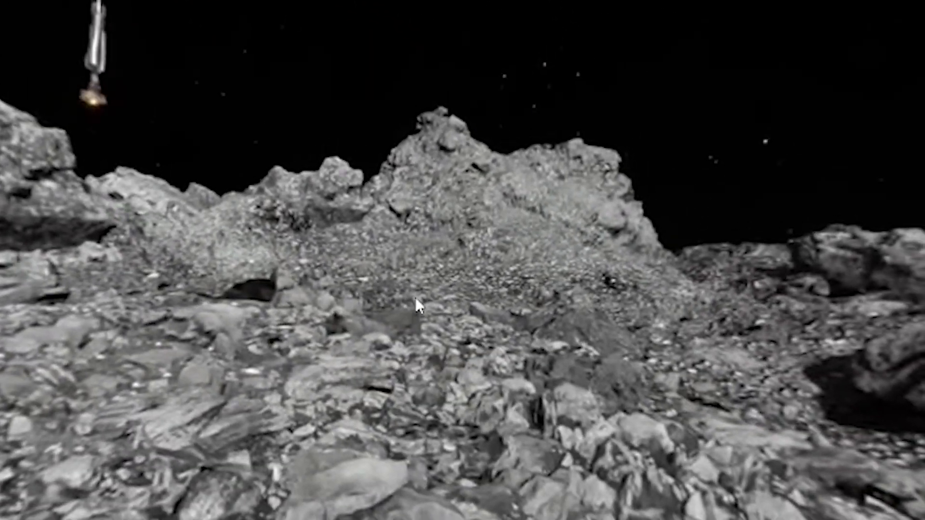
left_click_drag(416, 297, 862, 224)
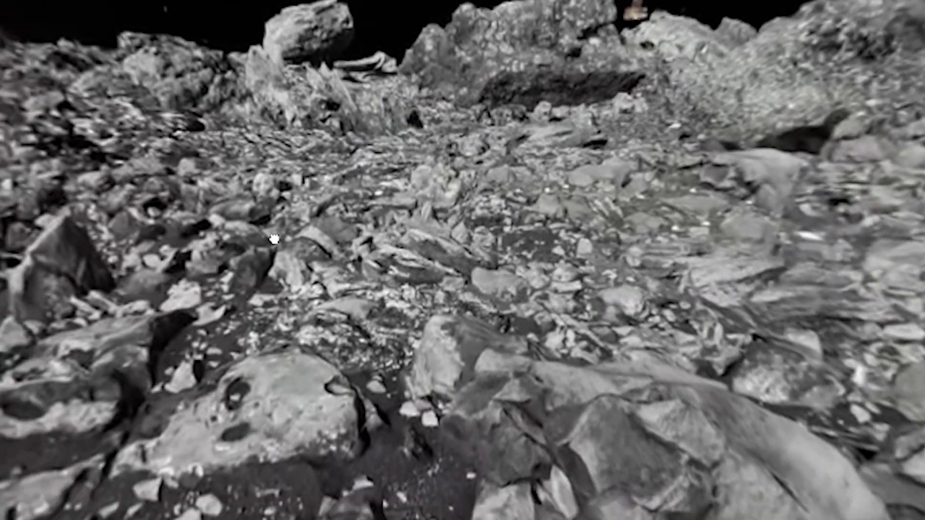
left_click_drag(273, 239, 923, 308)
left_click_drag(365, 214, 900, 383)
left_click_drag(789, 224, 822, 175)
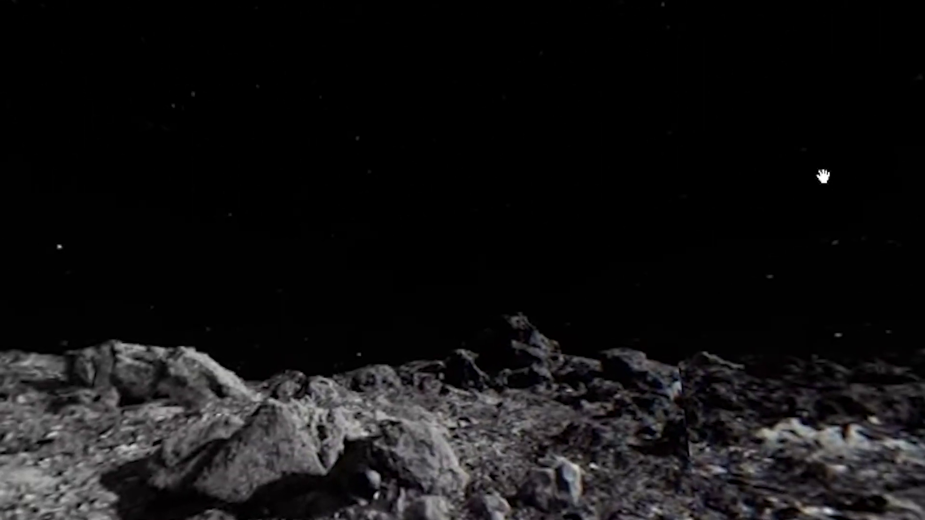
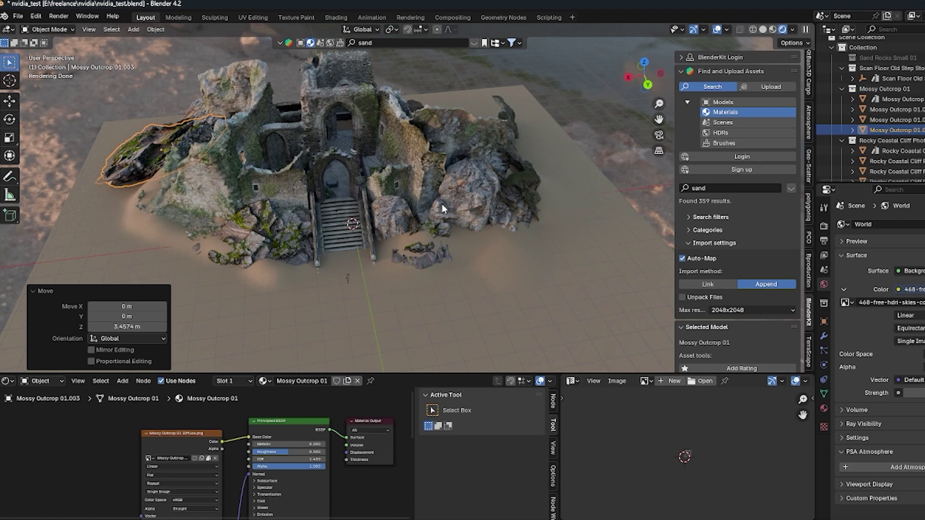
middle_click_drag(442, 203, 352, 220)
left_click(386, 224)
left_click(309, 254)
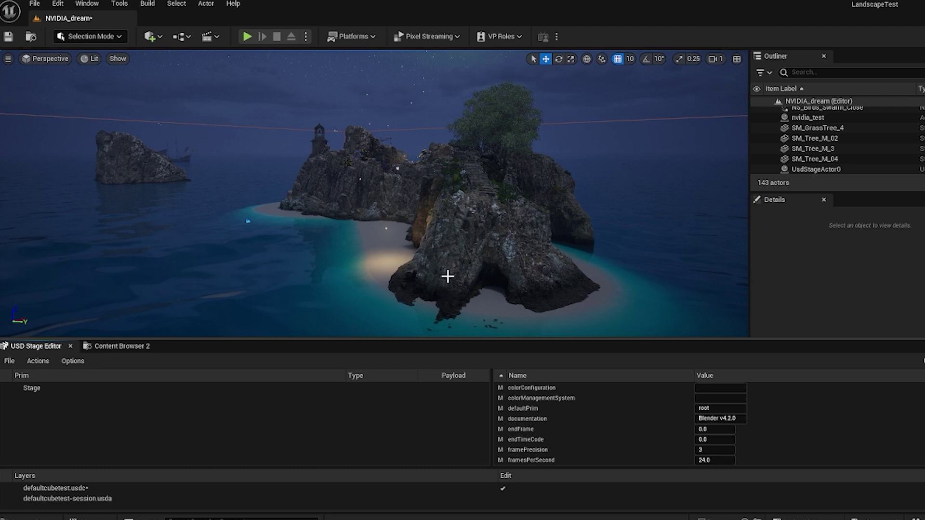
Look over the night island level and locate the USD Stage Editor among the available editor windows
right_click_drag(448, 265, 498, 244)
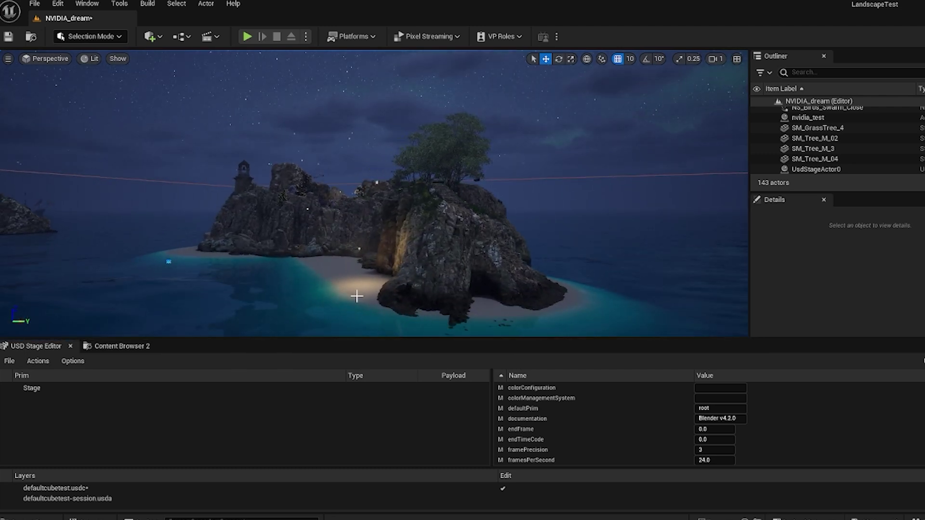
scroll(362, 302, "up", 2)
right_click_drag(436, 263, 395, 287)
right_click_drag(528, 225, 374, 291)
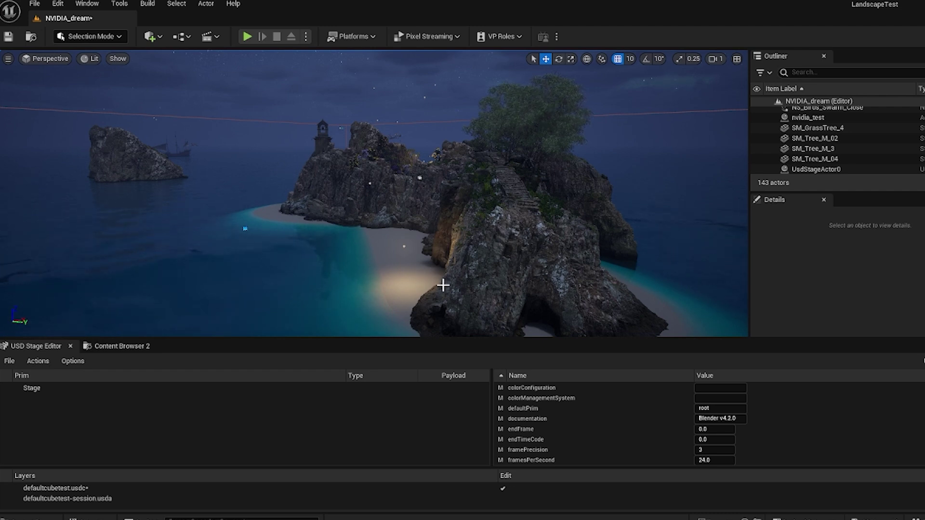
middle_click_drag(430, 269, 467, 298)
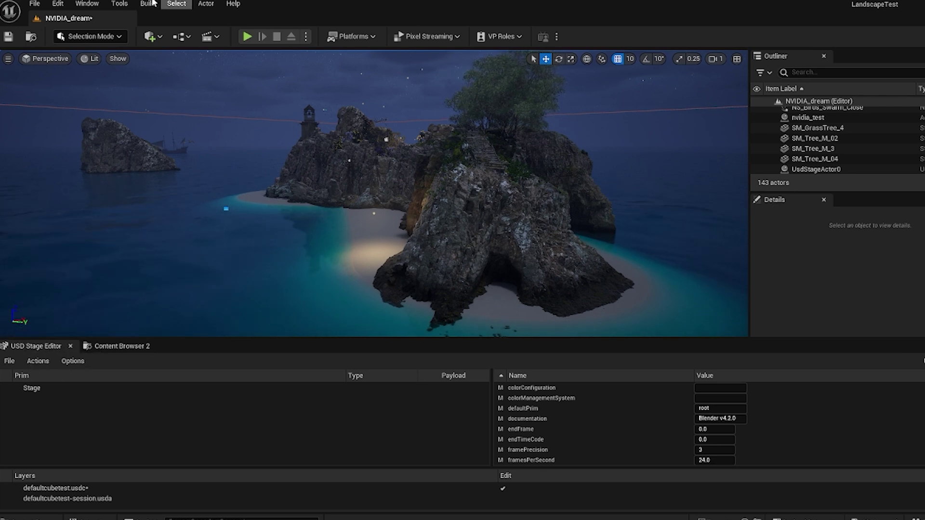
left_click(100, 5)
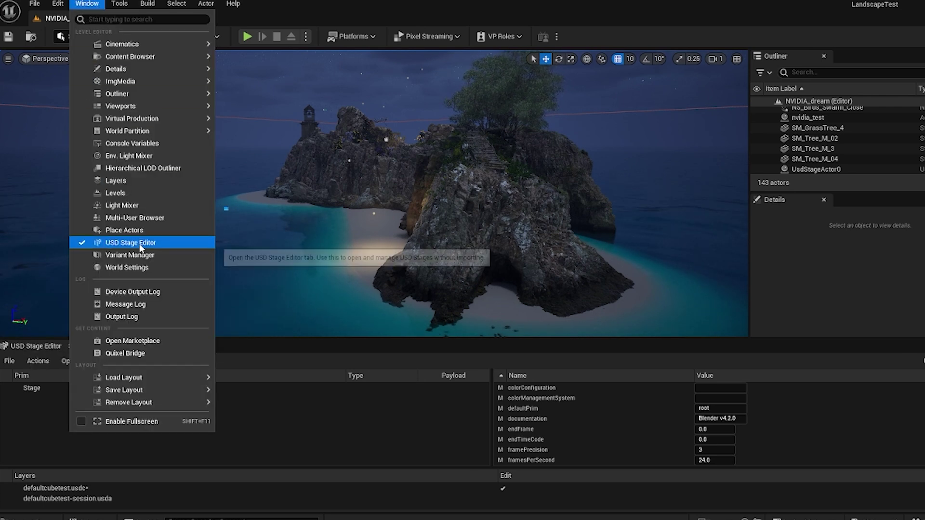
left_click(30, 429)
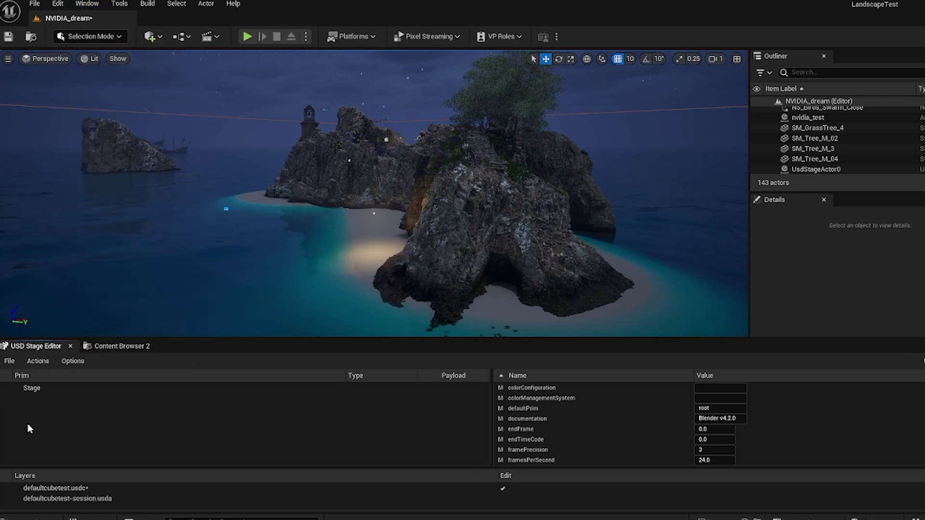
left_click_drag(79, 338, 79, 331)
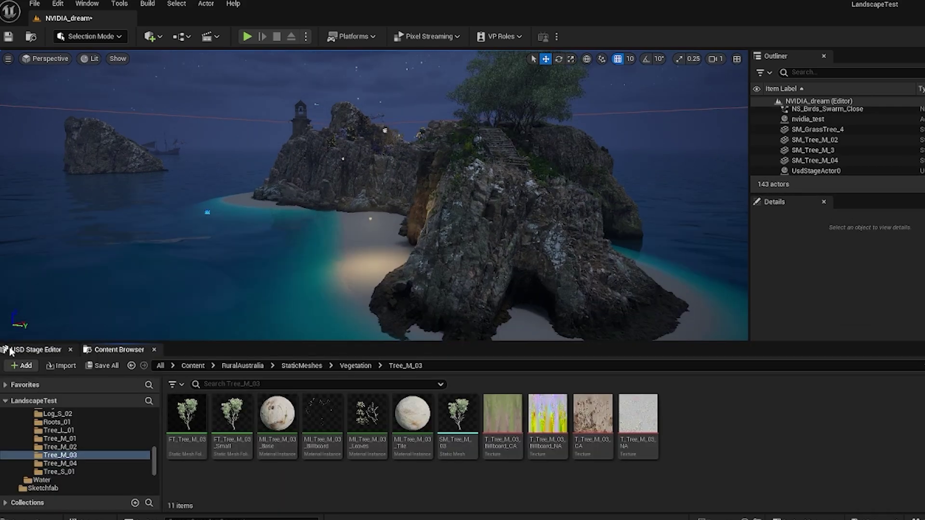
Place the SM_Tree_M_03 static mesh on the rock island and delete it again
left_click_drag(458, 419, 534, 315)
key("Delete")
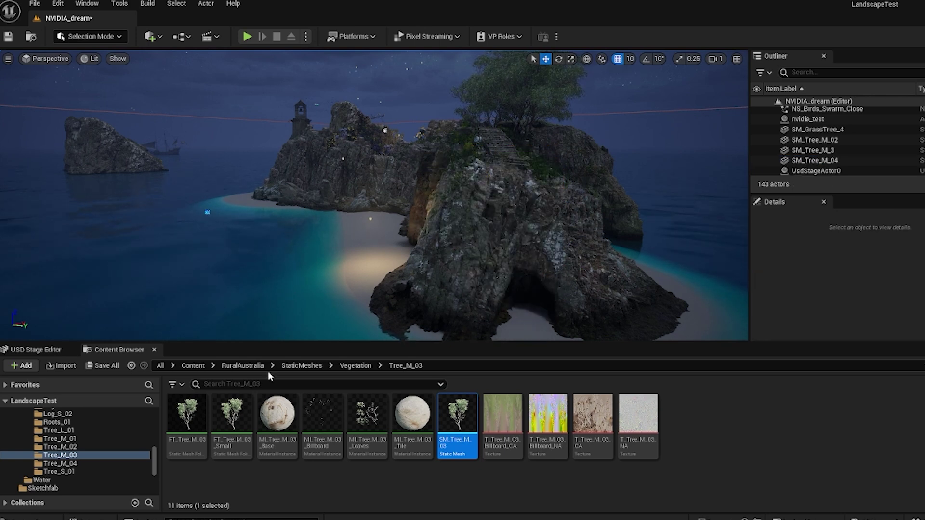
Open the file archway_beach_scene1.usdc as the stage in the USD Stage Editor
left_click(36, 349)
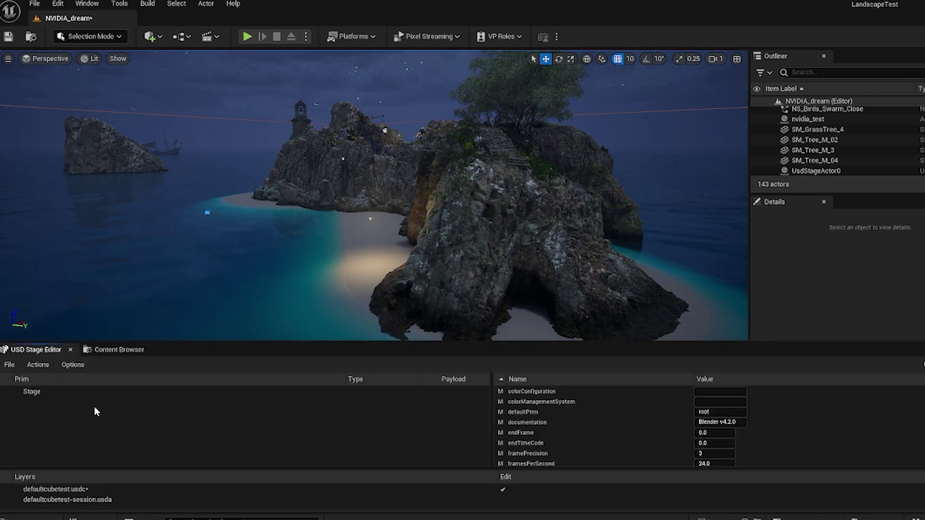
left_click(13, 367)
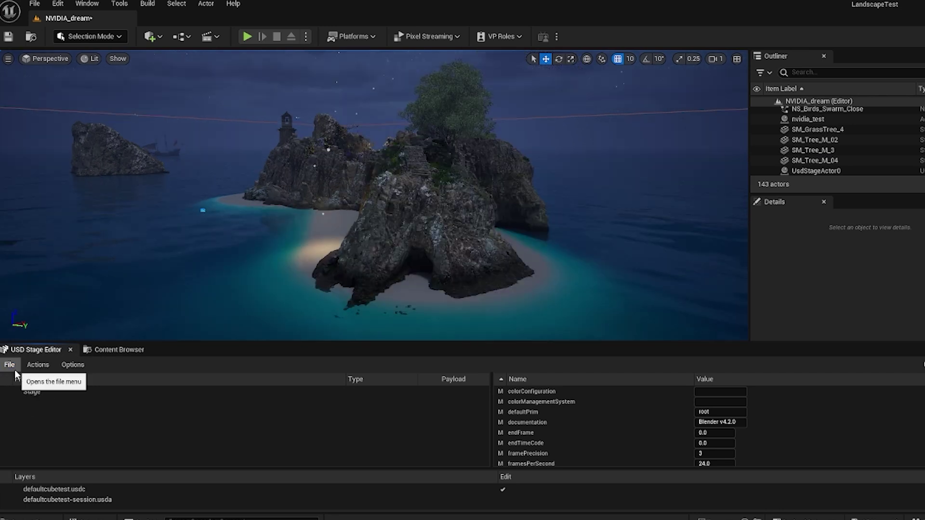
left_click(15, 367)
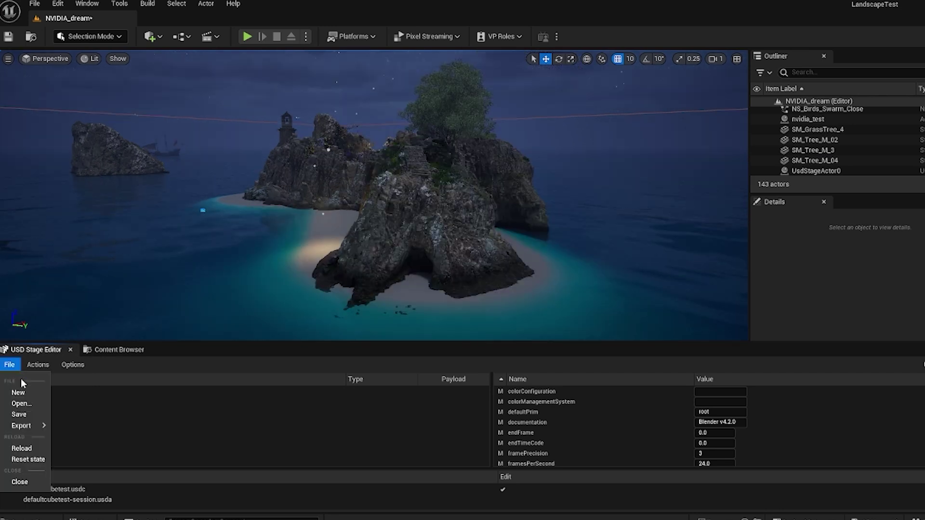
left_click(27, 403)
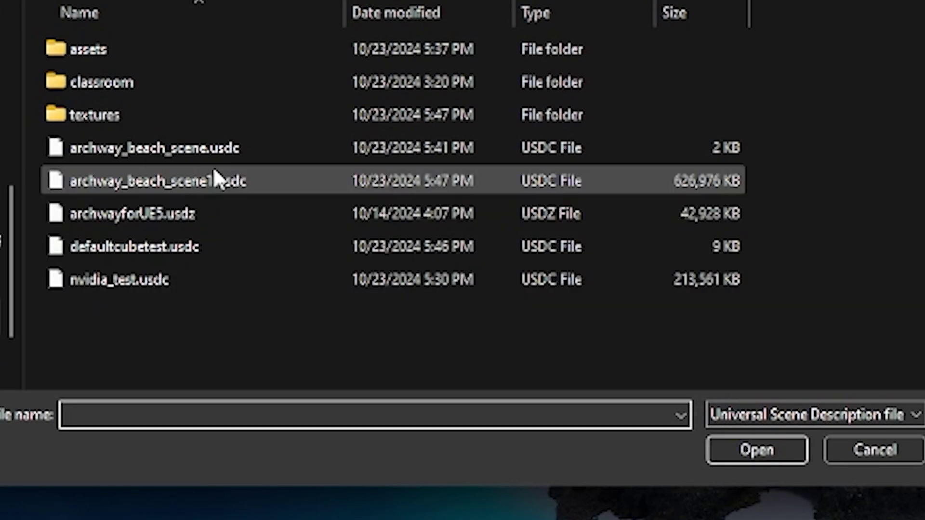
left_click(214, 181)
left_click(750, 451)
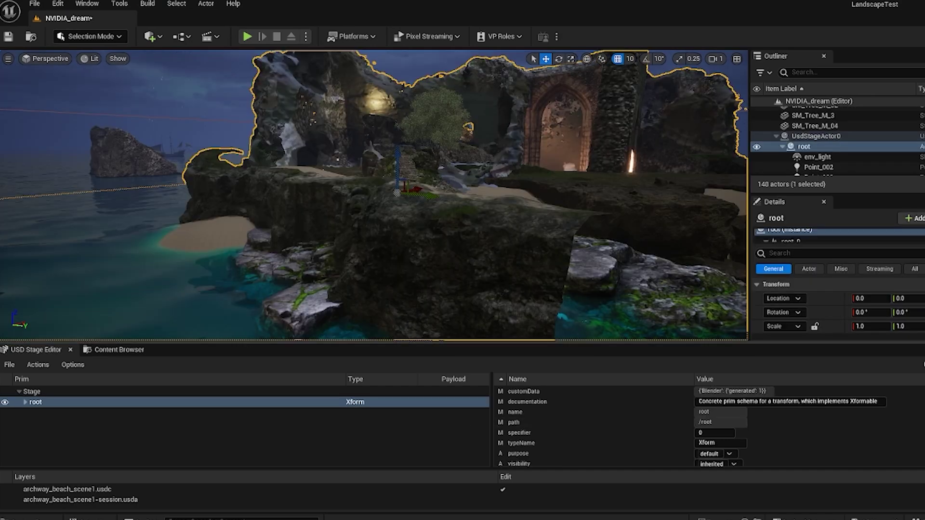
Frame the loaded archway scene and inspect its ruins, stairs and surrounding water from several angles
key("f")
left_click_drag(383, 254, 299, 285, "alt")
left_click_drag(374, 195, 202, 174, "alt")
right_click_drag(338, 248, 501, 260)
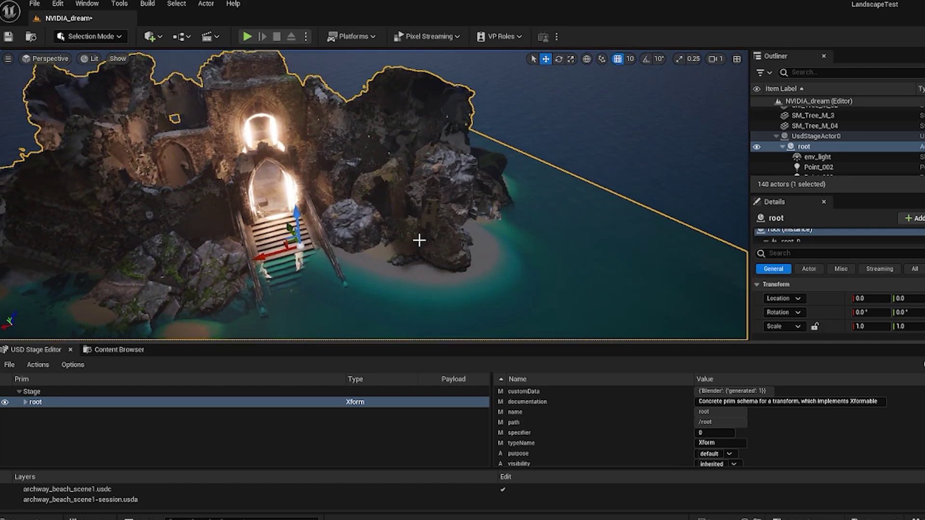
right_click_drag(375, 236, 330, 214)
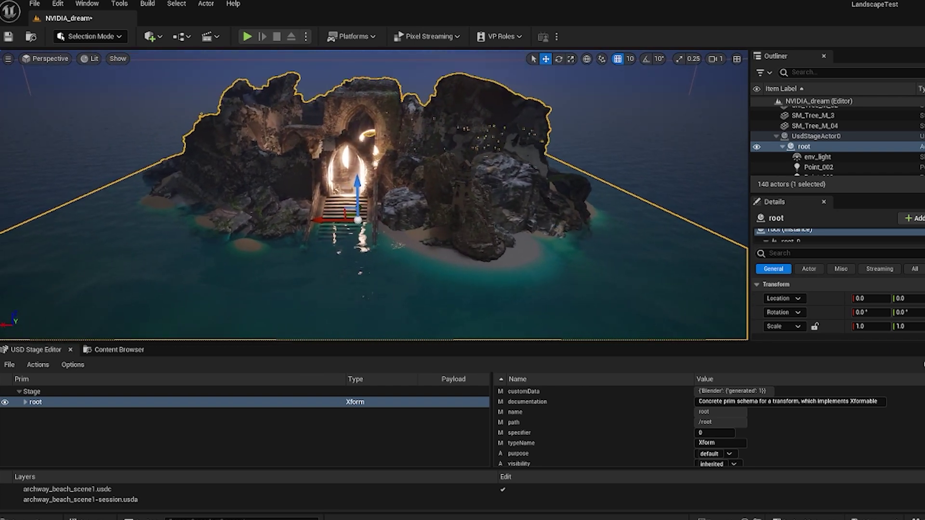
right_click_drag(231, 128, 260, 161)
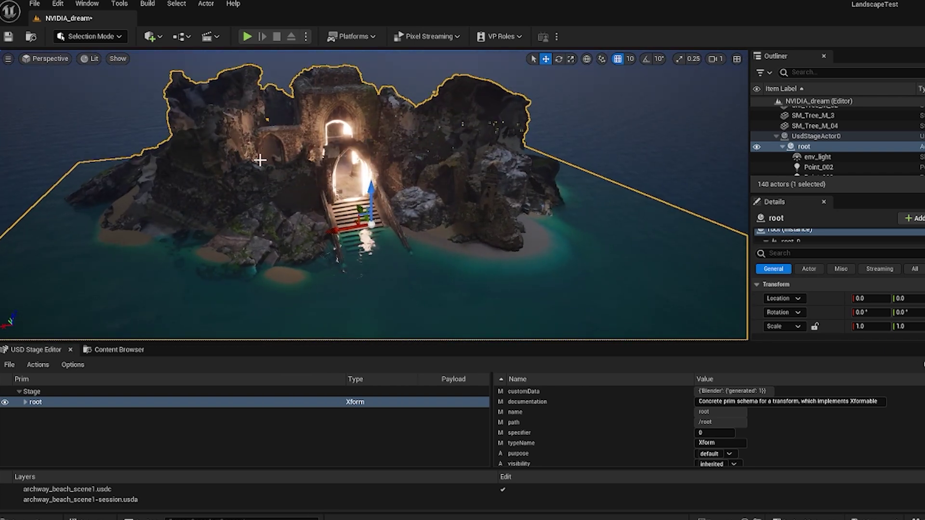
right_click_drag(288, 292, 300, 267)
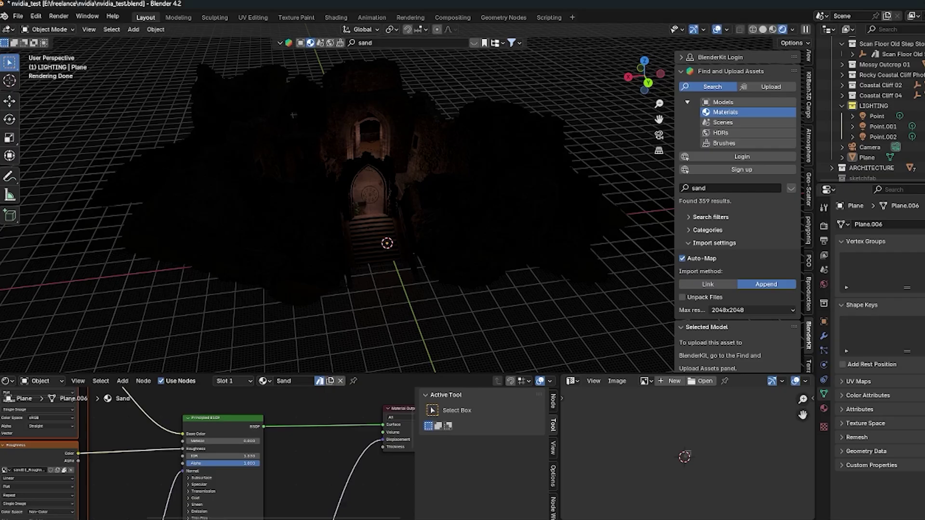
Switch to Blender and change the colours of the Point and Point.001 lights at the archway to blue
scroll(387, 242, "up", 5)
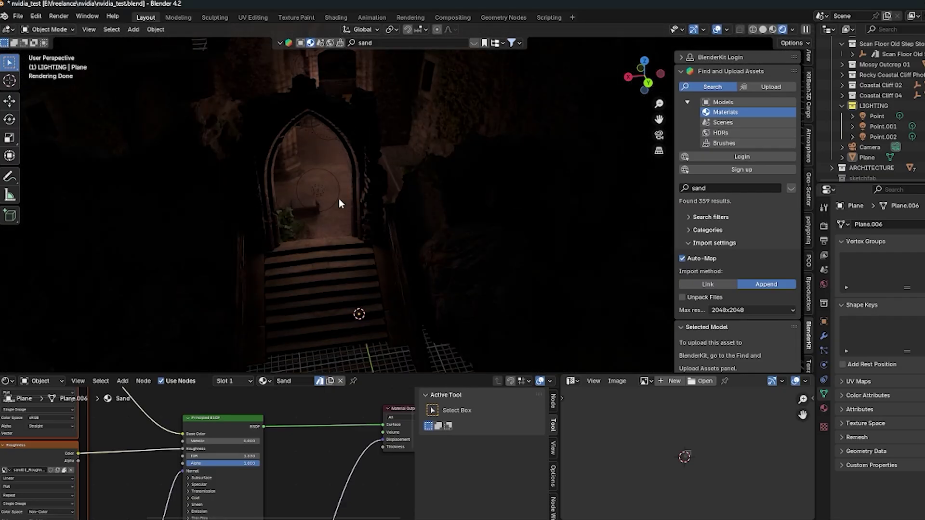
left_click(339, 200)
left_click(909, 284)
left_click_drag(918, 182, 889, 144)
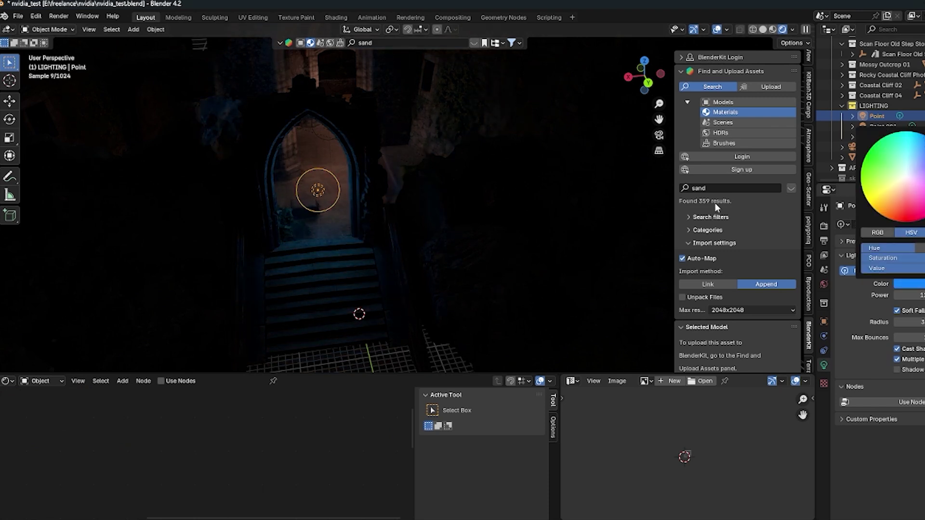
left_click(325, 137)
left_click(922, 283)
left_click(918, 137)
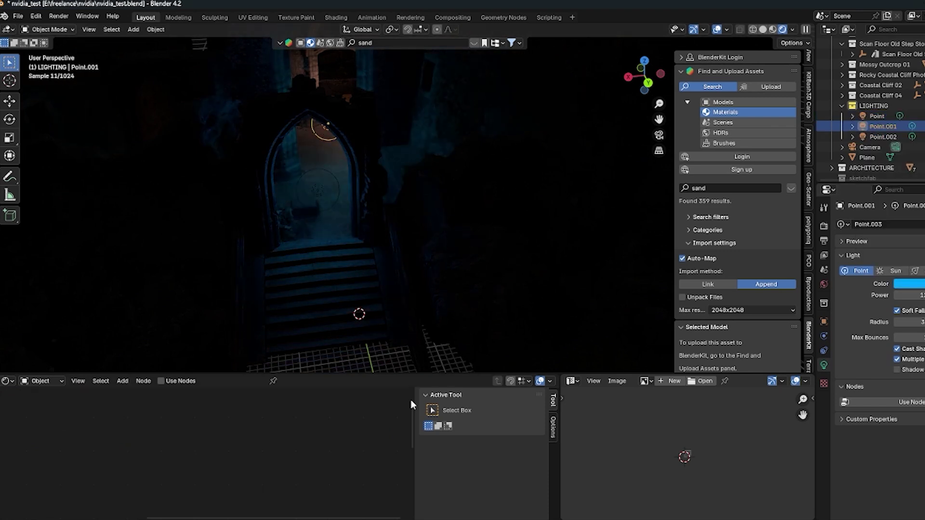
Export the relit archway scene in the Universal Scene Description (.usd*) format
scroll(324, 325, "down", 3)
middle_click_drag(365, 310, 359, 291)
middle_click_drag(336, 262, 214, 123, "shift")
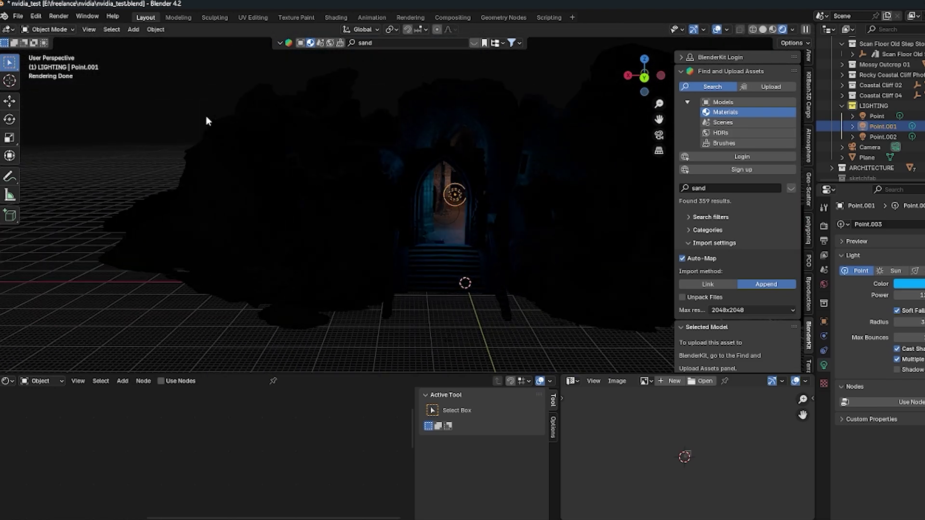
left_click(90, 152)
left_click(17, 16)
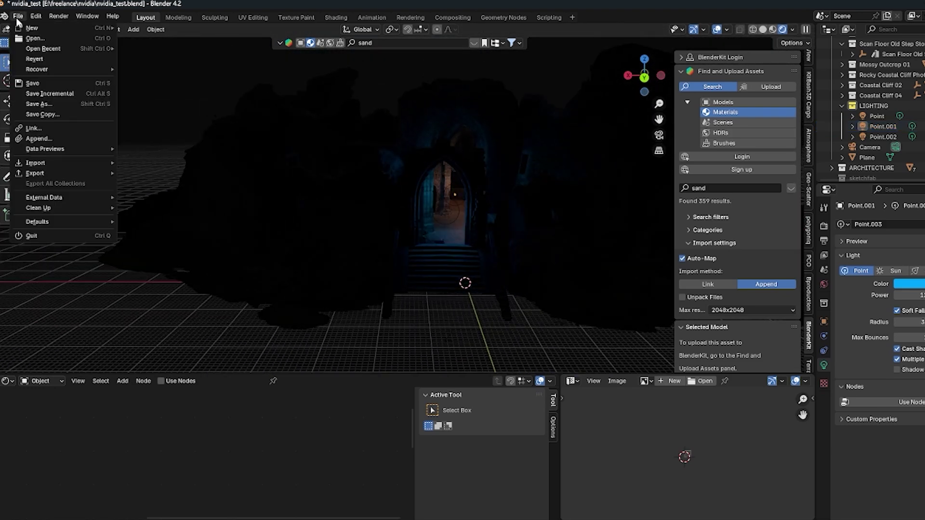
mouse_move(95, 173)
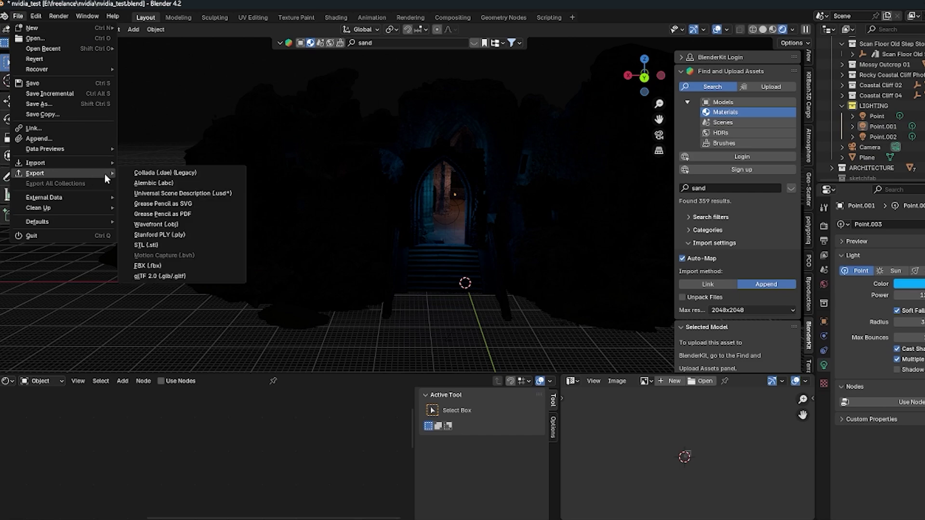
left_click(209, 195)
left_click(819, 496)
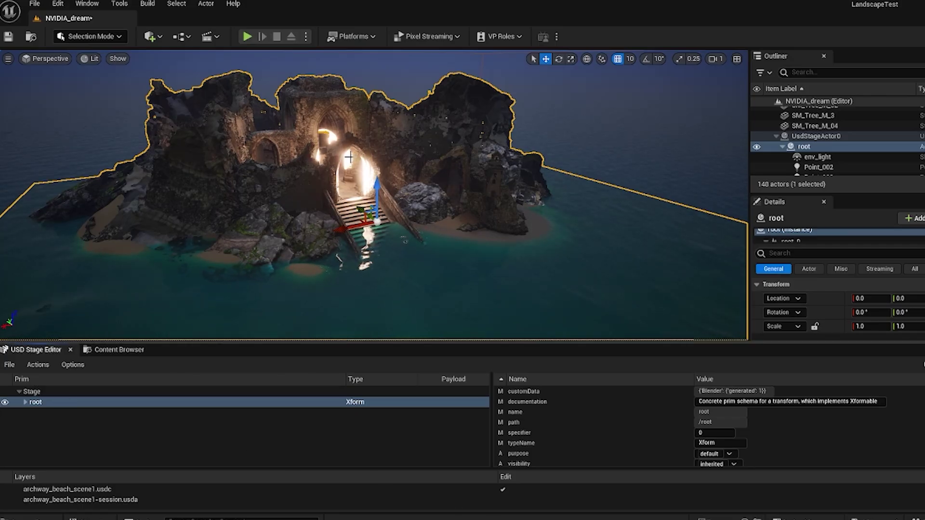
Switch to Unreal Editor and reload the archway_beach_scene1.usdc stage to bring in the new light colours
left_click(11, 365)
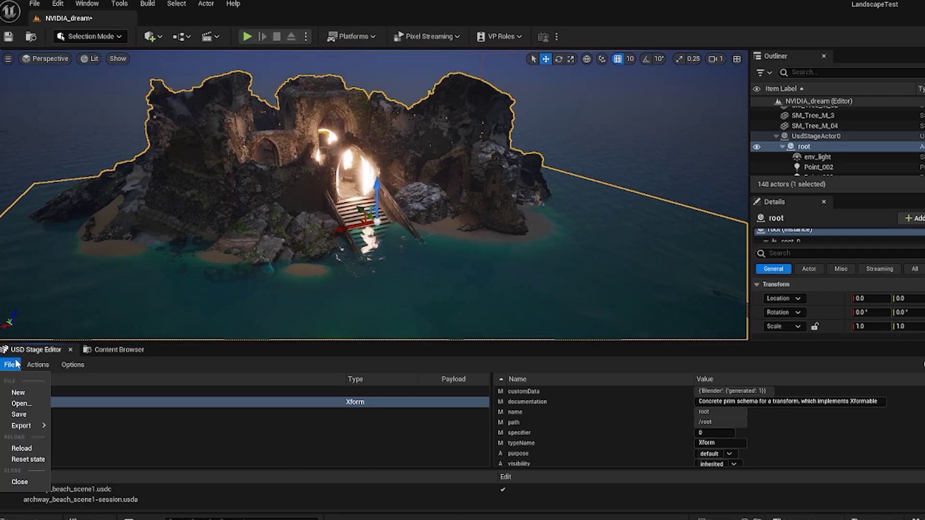
left_click(29, 444)
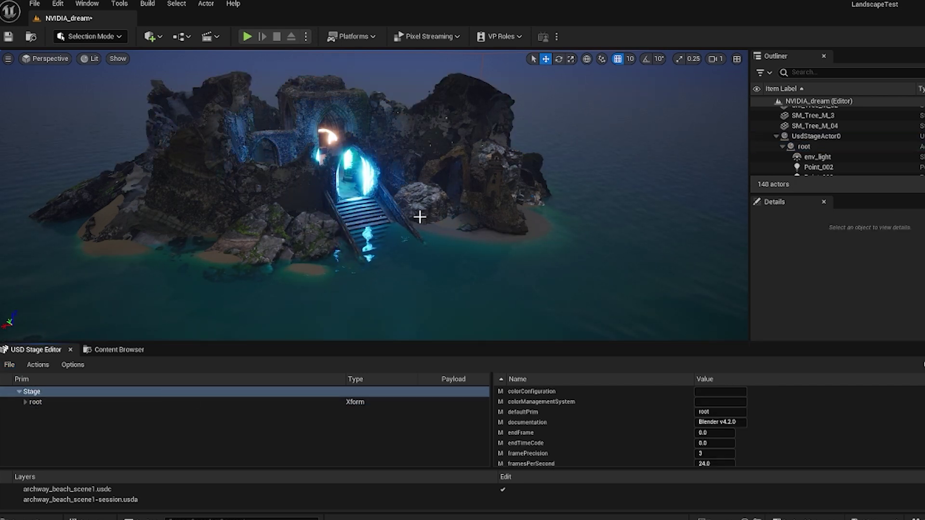
left_click_drag(424, 219, 248, 157, "alt")
Delete the env_light dome light from the USD stage's root in the level
left_click(247, 165)
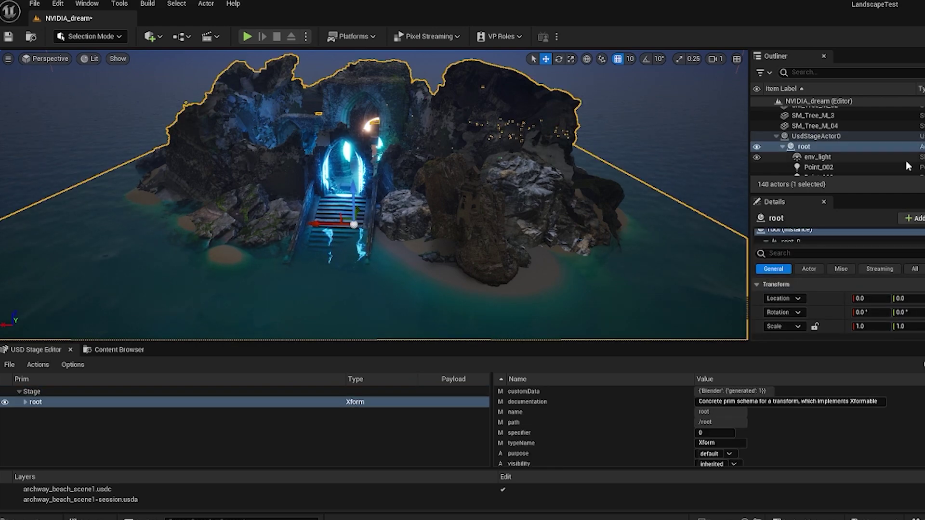
scroll(818, 149, "down", 1)
left_click(816, 140)
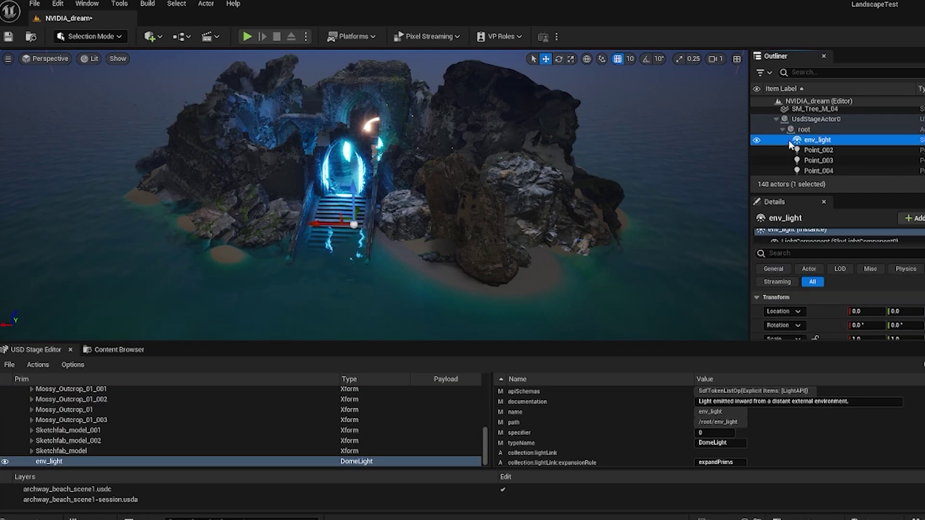
key("Delete")
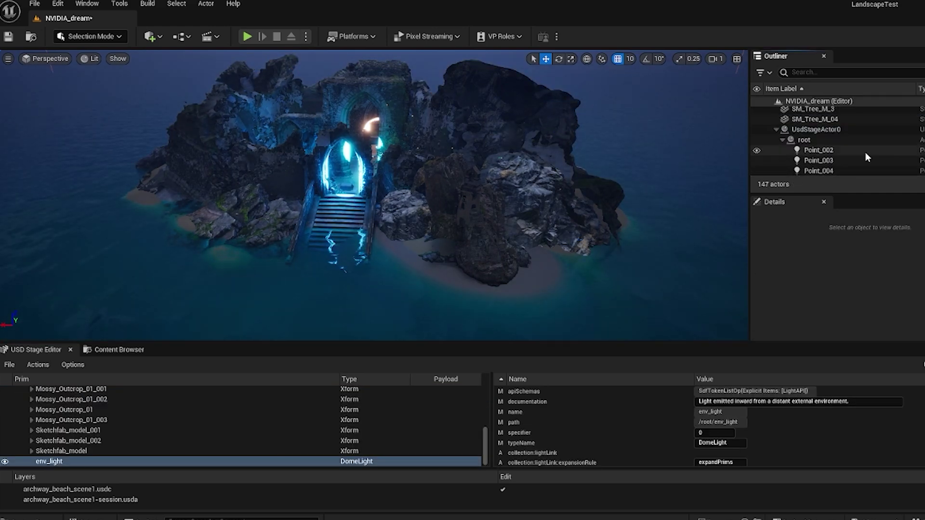
Delete the point lights Point_002, Point_003 and Point_004 from the level and select the stage's root actor
left_click(829, 151)
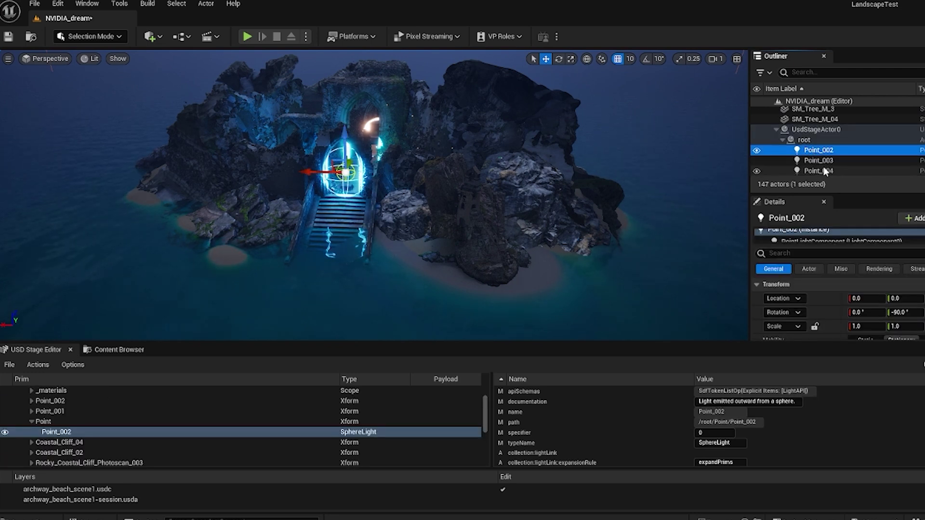
left_click(822, 170, "ctrl")
left_click(823, 172, "ctrl")
left_click(825, 173, "shift")
key("Delete")
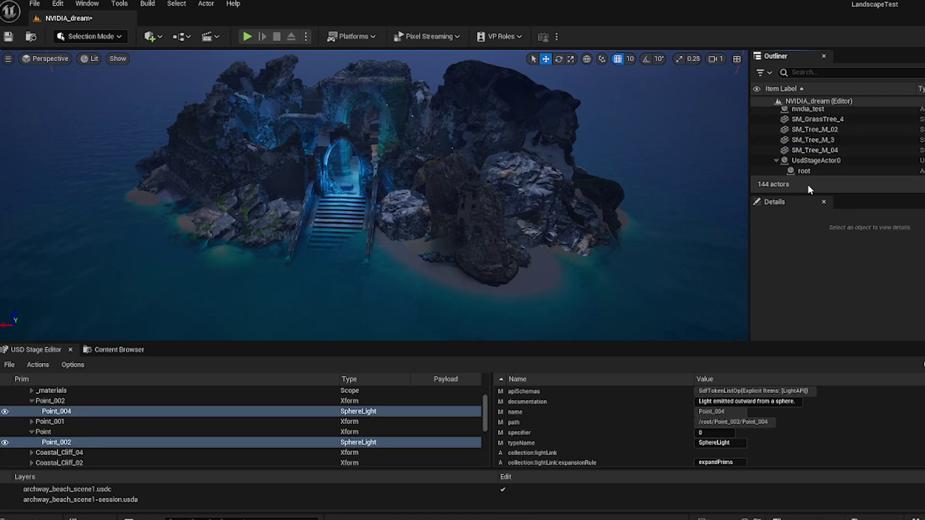
left_click(380, 182)
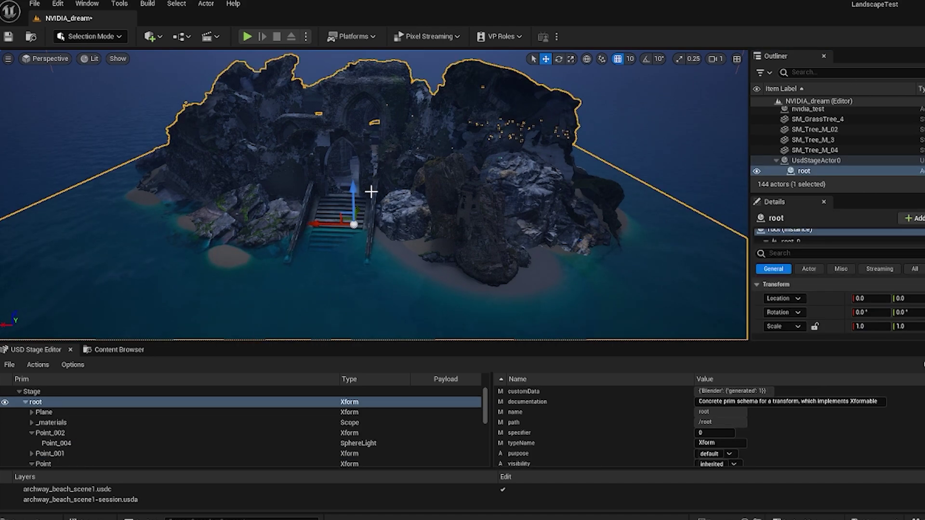
Lower the archway stage's root slightly and scale it down uniformly to about 0.219
left_click_drag(355, 197, 355, 203)
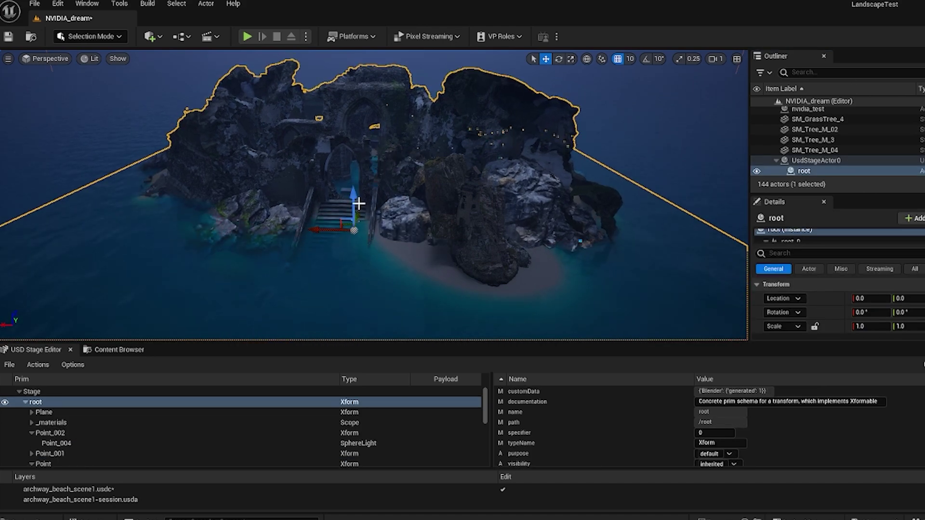
key("e")
key("w")
left_click_drag(354, 204, 332, 241)
key("e")
key("w")
key("r")
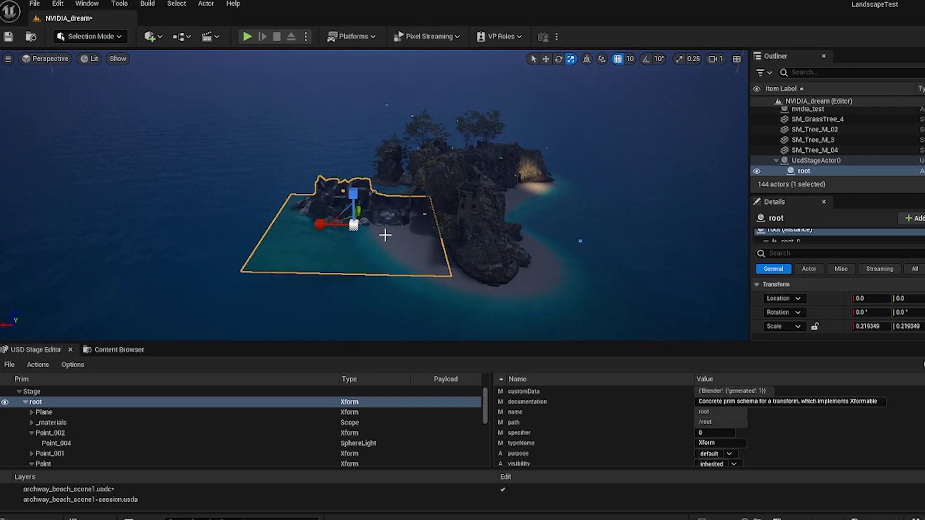
Move the archway root to X -5930 and rotate it about its vertical axis so the stairs face the beach water
left_click_drag(318, 224, 513, 278)
middle_click_drag(311, 245, 250, 270)
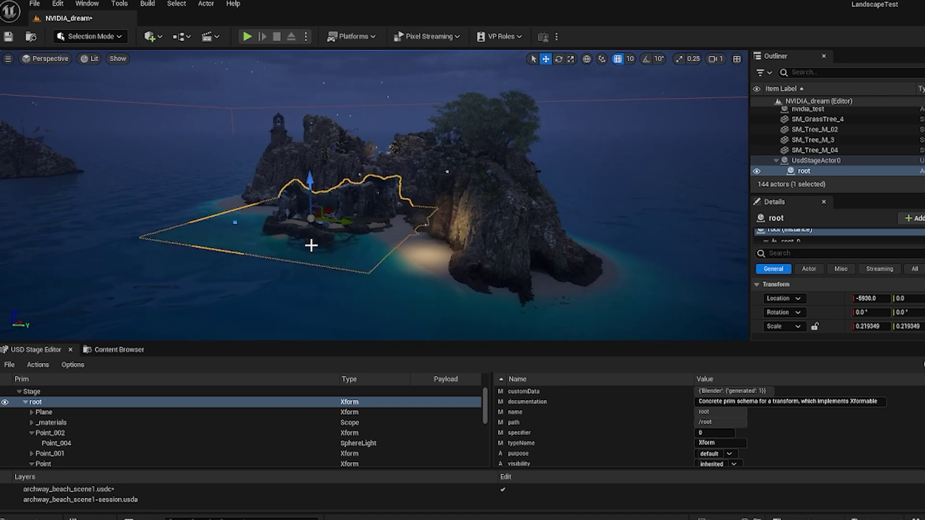
scroll(311, 245, "up", 6)
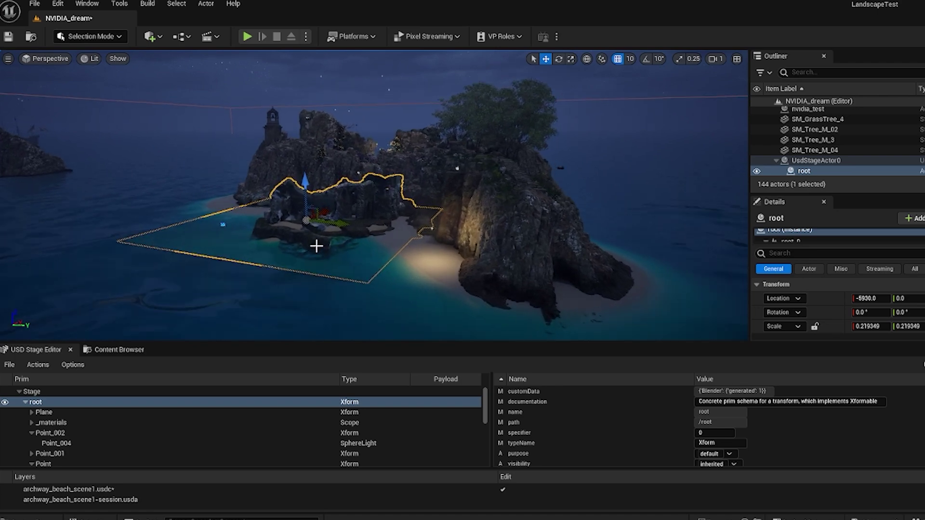
scroll(314, 246, "up", 2)
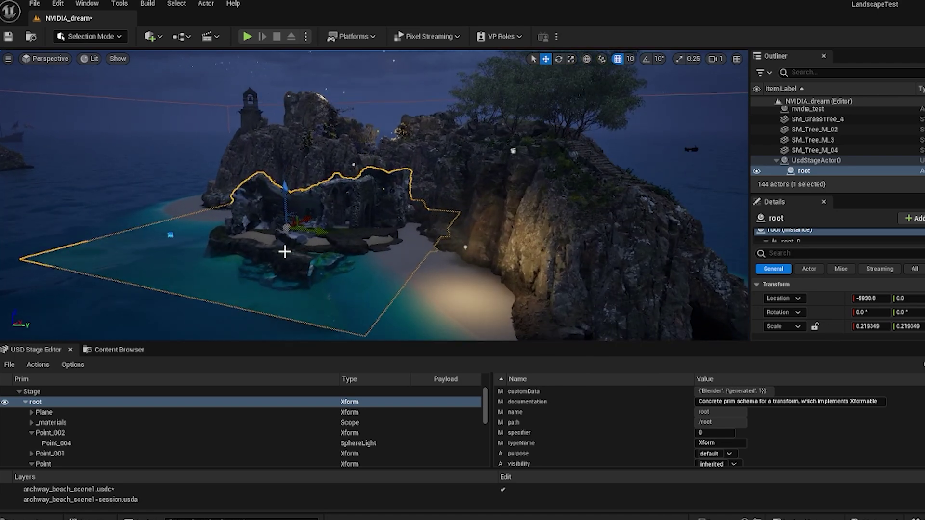
left_click_drag(291, 244, 219, 235)
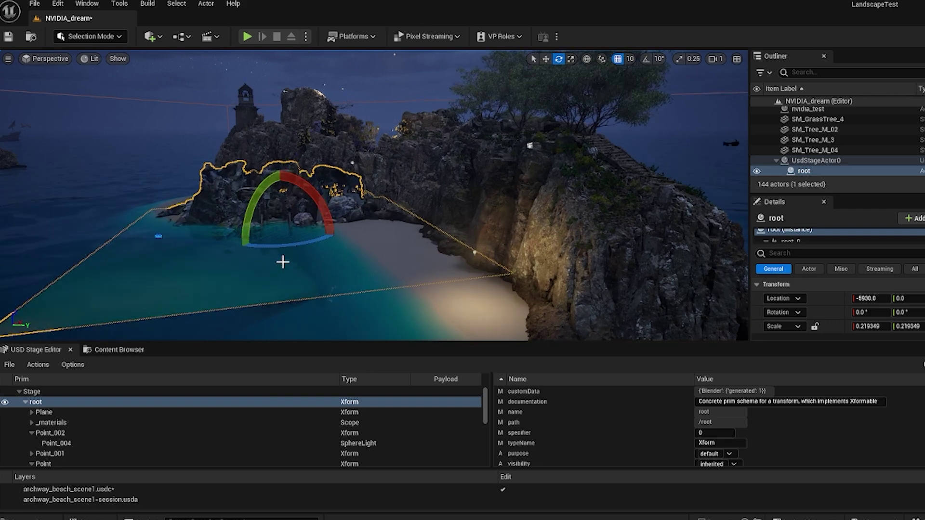
Move the archway root against the island's cliff at X -6740, Y 3310
key("w")
left_click_drag(316, 235, 292, 279)
right_click_drag(292, 278, 327, 269)
left_click_drag(327, 269, 395, 268)
left_click_drag(384, 239, 392, 232)
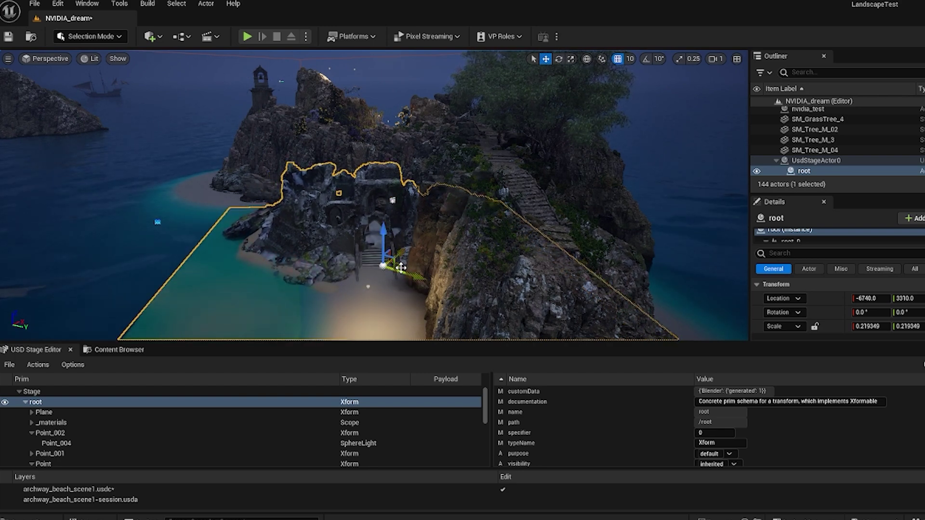
middle_click_drag(374, 296, 419, 171)
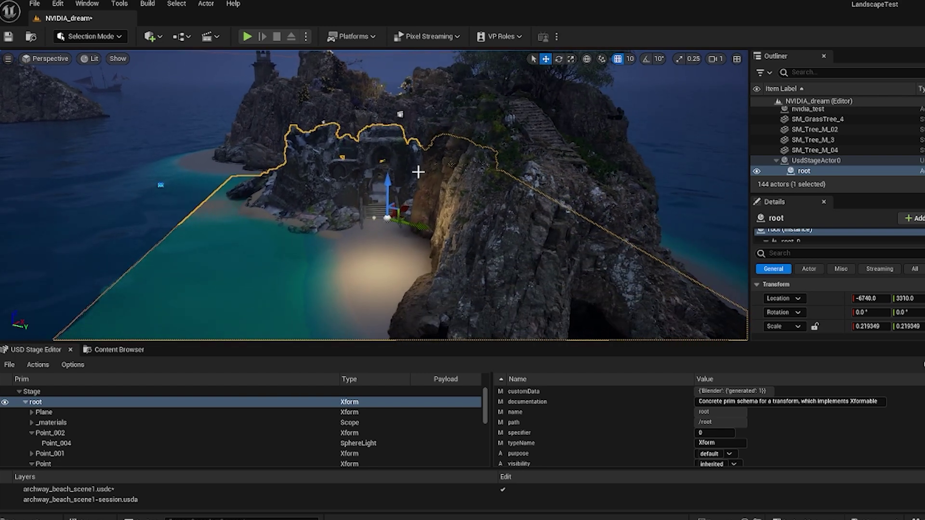
Shift the archway root to Y 2830 and fine-tune its rotation against the cliff
left_click_drag(419, 226, 411, 205)
key("e")
right_click_drag(318, 261, 417, 268)
left_click_drag(433, 255, 464, 294)
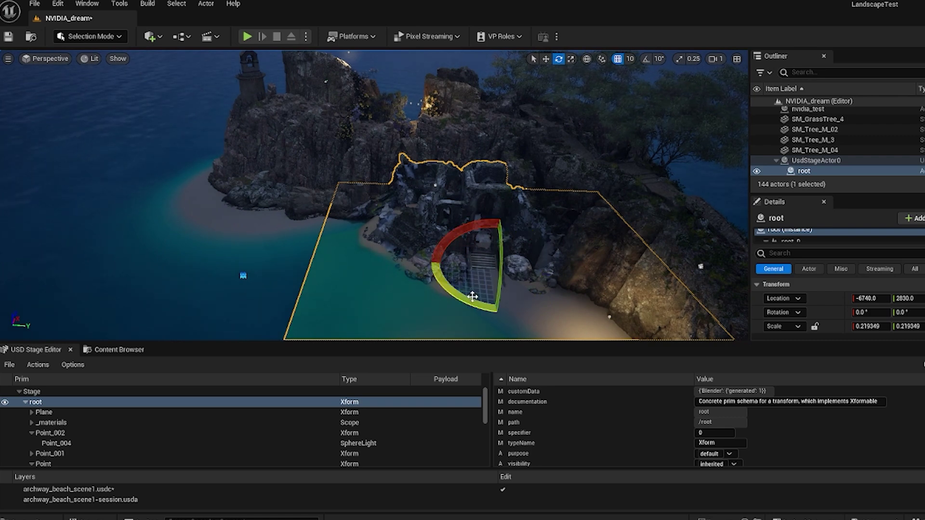
key("w")
middle_click_drag(587, 288, 674, 338)
middle_click_drag(435, 263, 433, 264)
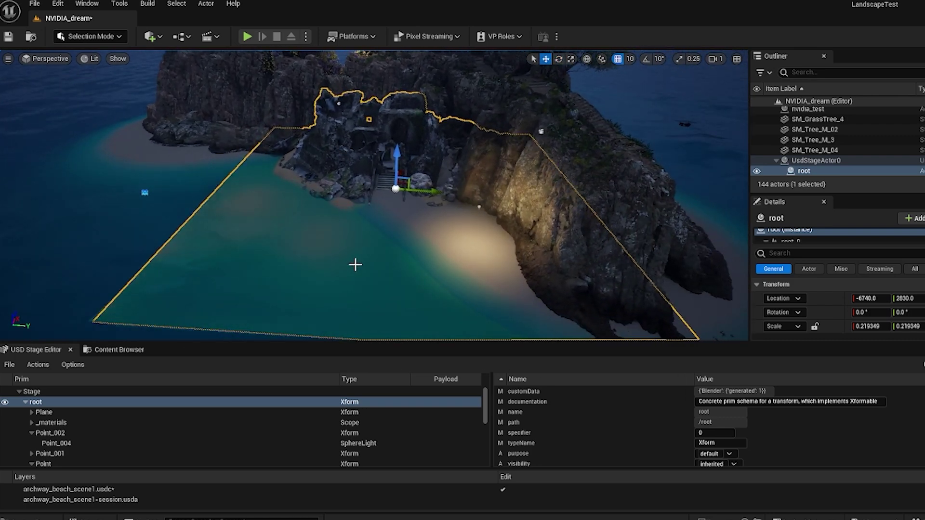
mouse_move(376, 255)
right_mouse_down()
mouse_move(407, 254)
mouse_move(374, 257)
right_mouse_up()
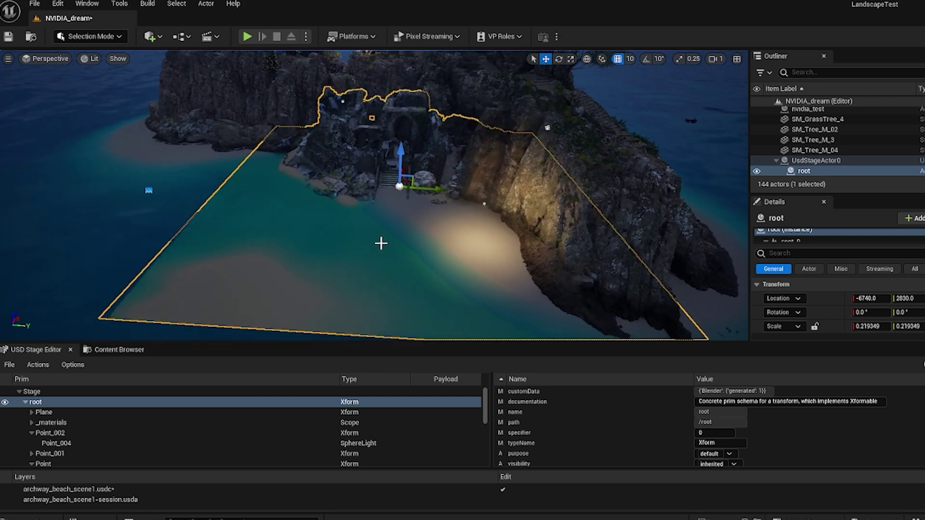
left_click(252, 269)
right_click_drag(240, 273, 237, 273)
key("ctrl+z")
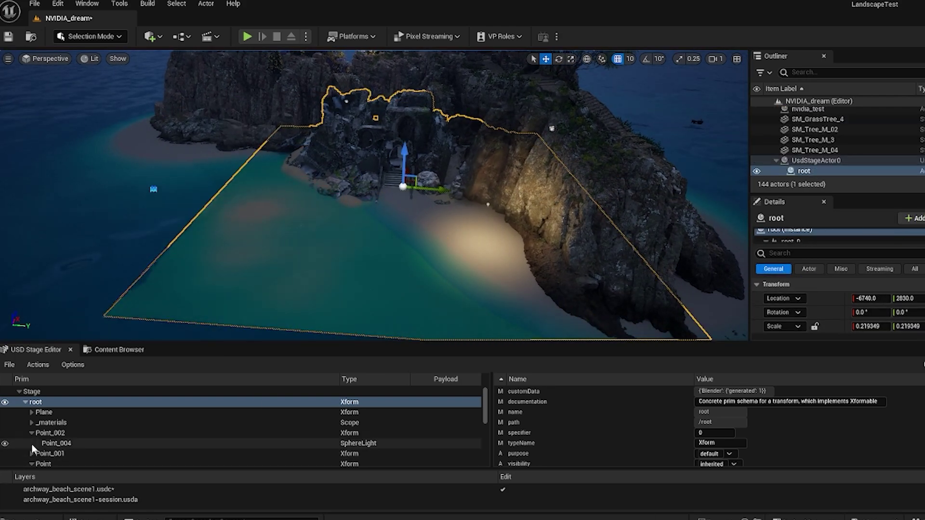
Hide the Plane prim in the USD stage and delete its Plane_006 mesh
left_click(5, 413)
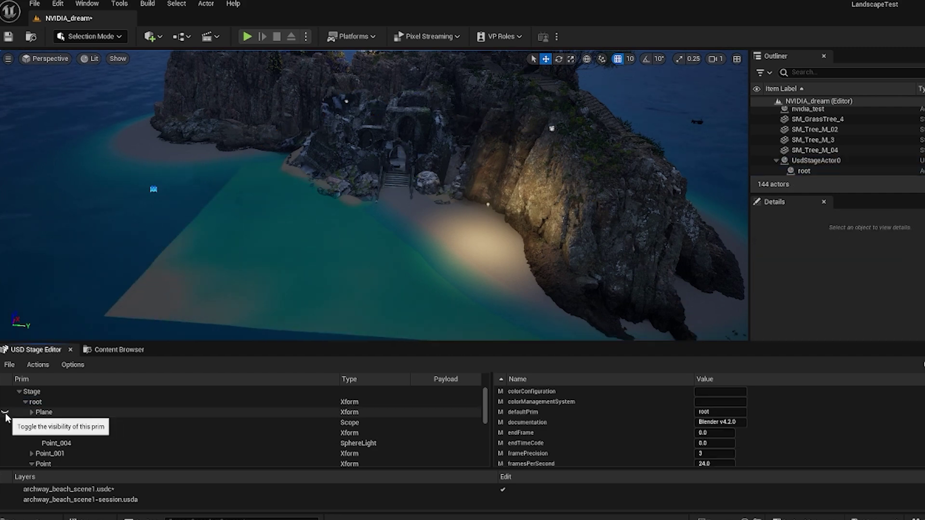
left_click(31, 412)
left_click(46, 422)
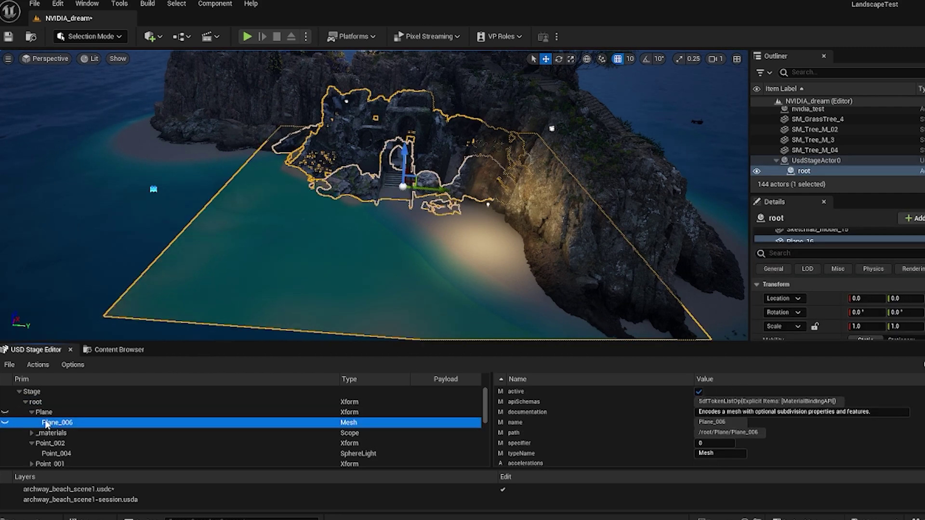
key("Delete")
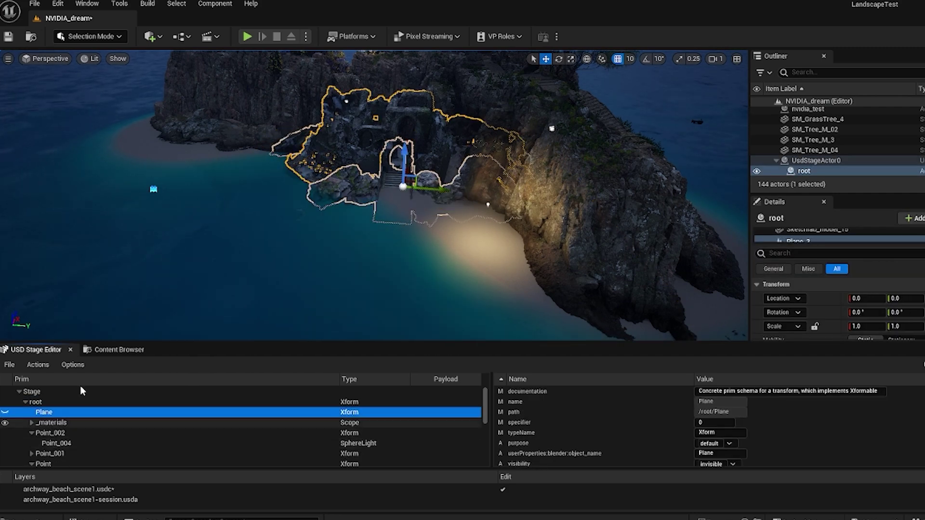
Reselect the archway root, move it to X -6760, Y 2630 and turn it slightly to blend with the cliff
left_click_drag(330, 225, 401, 213)
scroll(407, 236, "up", 2)
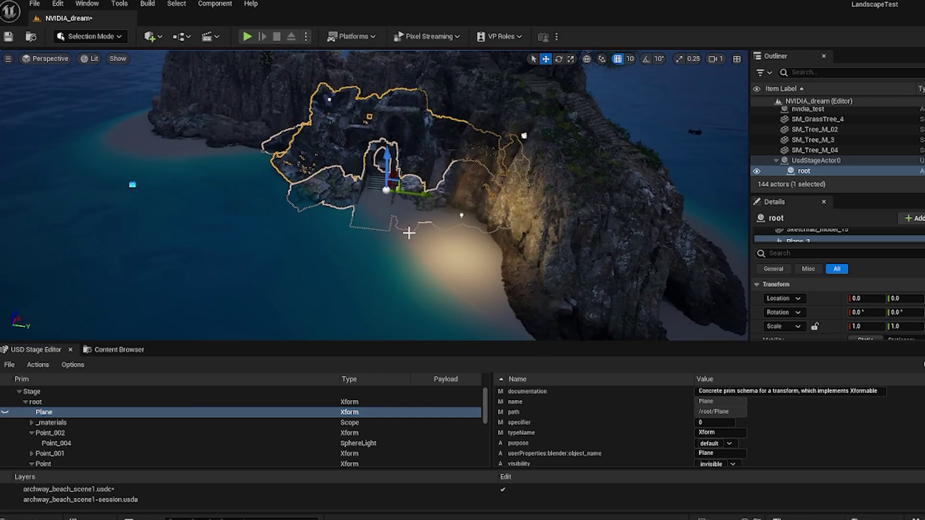
right_click_drag(381, 244, 355, 236)
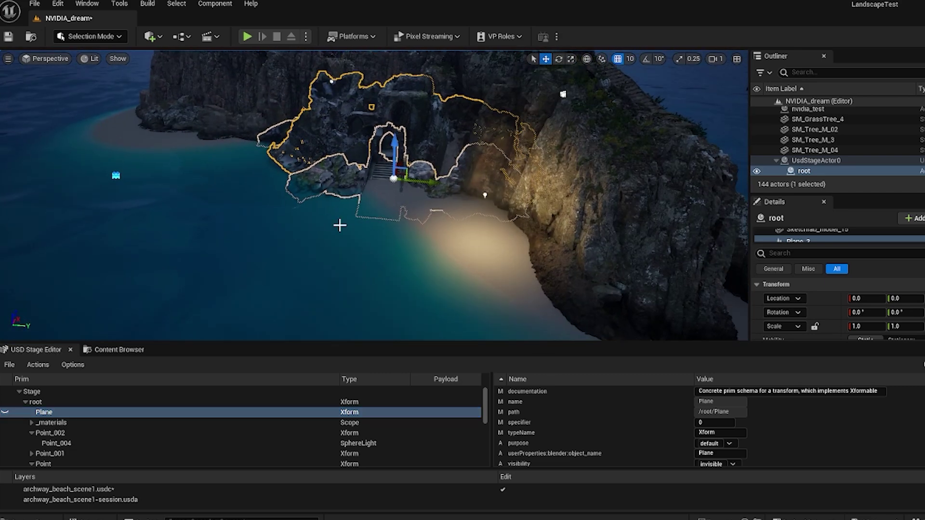
left_click(364, 189)
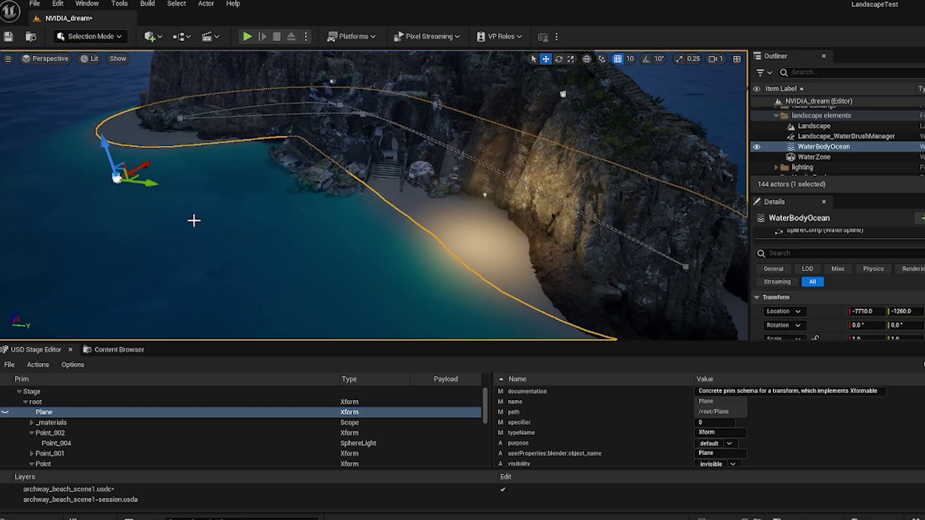
mouse_move(294, 200)
right_mouse_down()
mouse_move(251, 201)
mouse_move(293, 194)
right_mouse_up()
left_click(308, 174)
left_click_drag(405, 217, 372, 235)
key("e")
key("w")
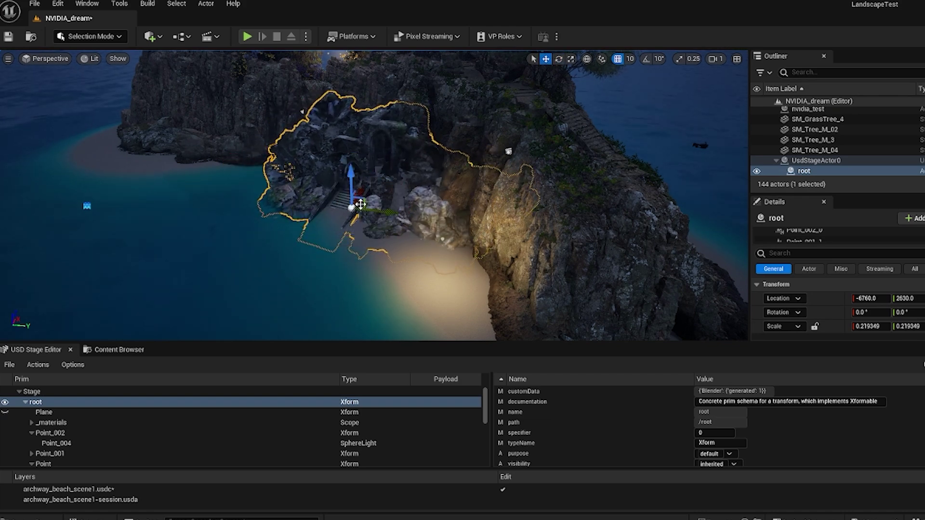
Select the Rocky_Coastal_Cliff_Photoscan_003 prim in the USD stage and examine where it sits around the archway
scroll(83, 429, "down", 5)
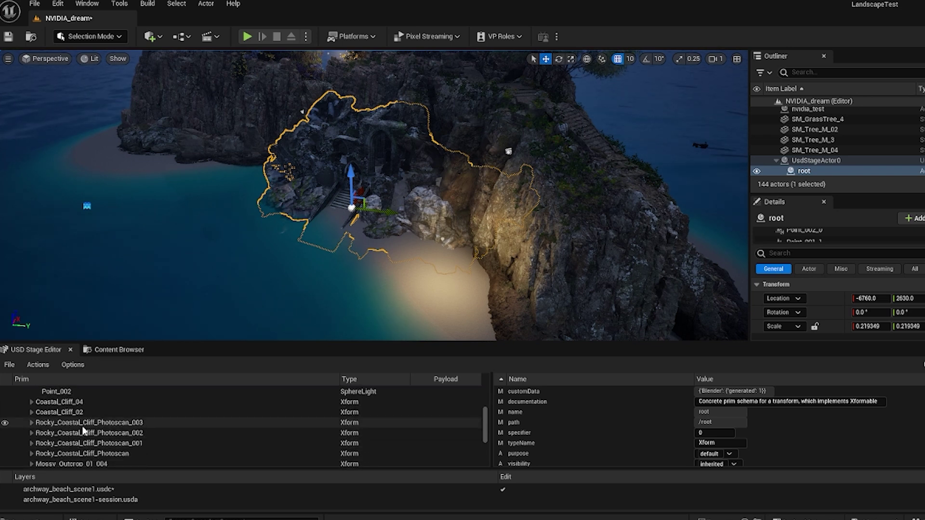
left_click(83, 423)
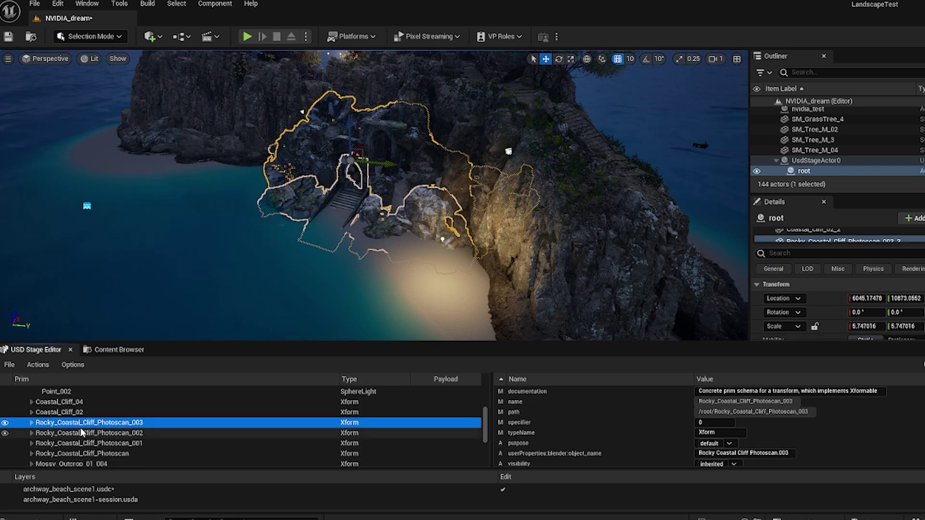
right_click_drag(423, 281, 446, 178)
scroll(844, 124, "up", 2)
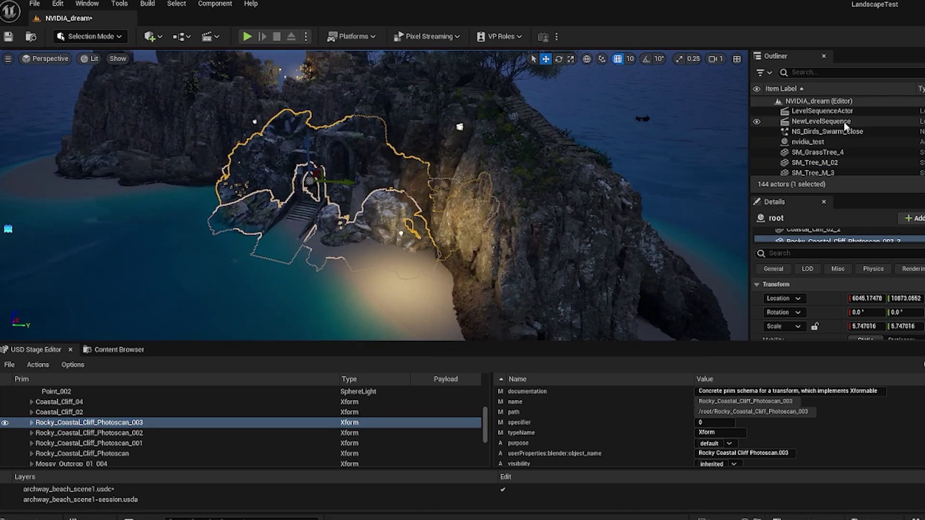
Pin the CineCameraActor's preview and move the camera to about X -9630, Y 4653 to frame the archway beach
scroll(846, 126, "up", 3)
left_click(809, 146)
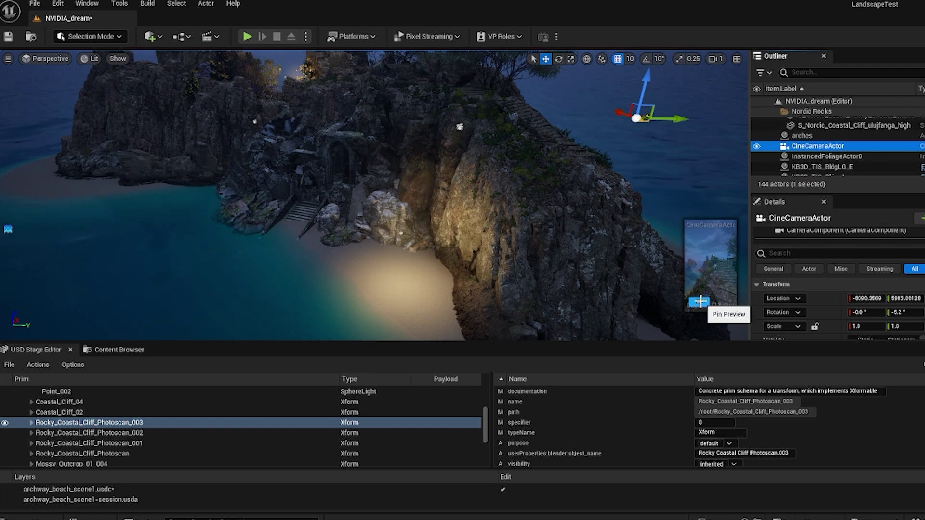
left_click(699, 302)
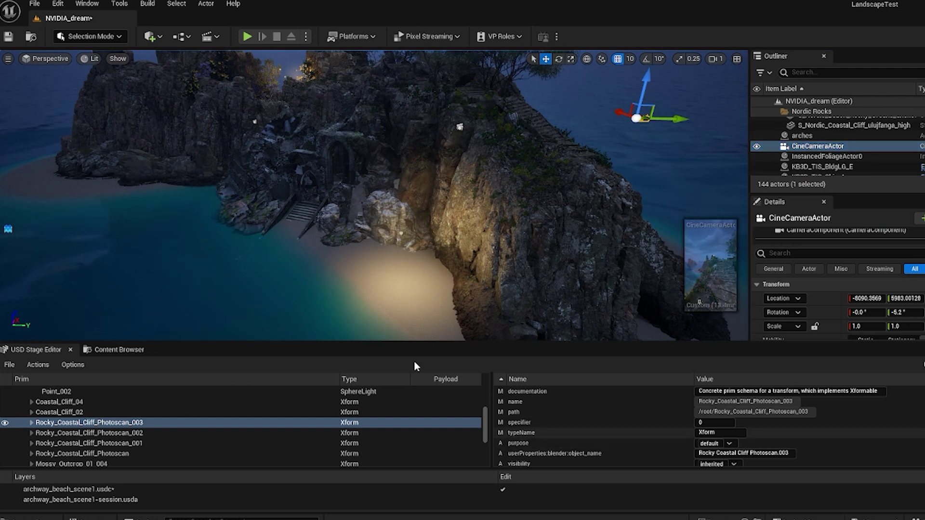
scroll(447, 275, "down", 2)
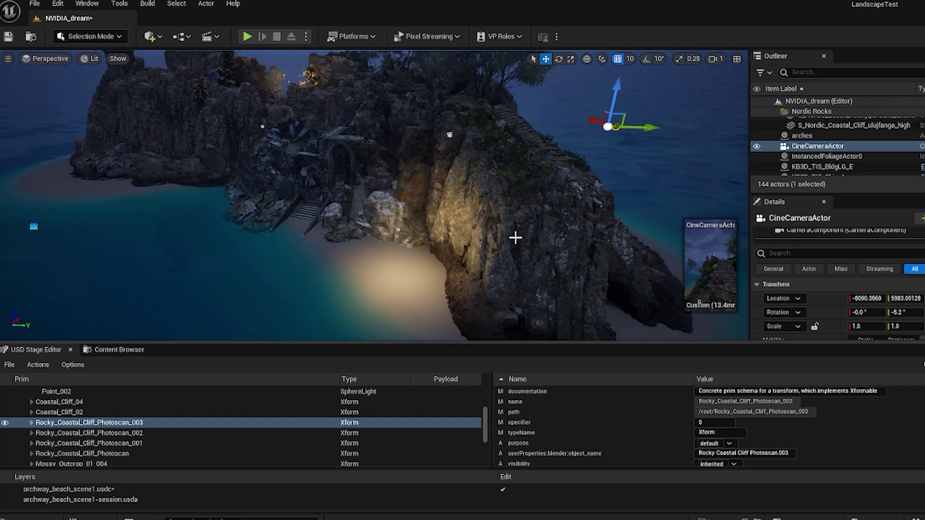
left_click_drag(633, 161, 499, 158)
left_click_drag(466, 84, 514, 248)
key("e")
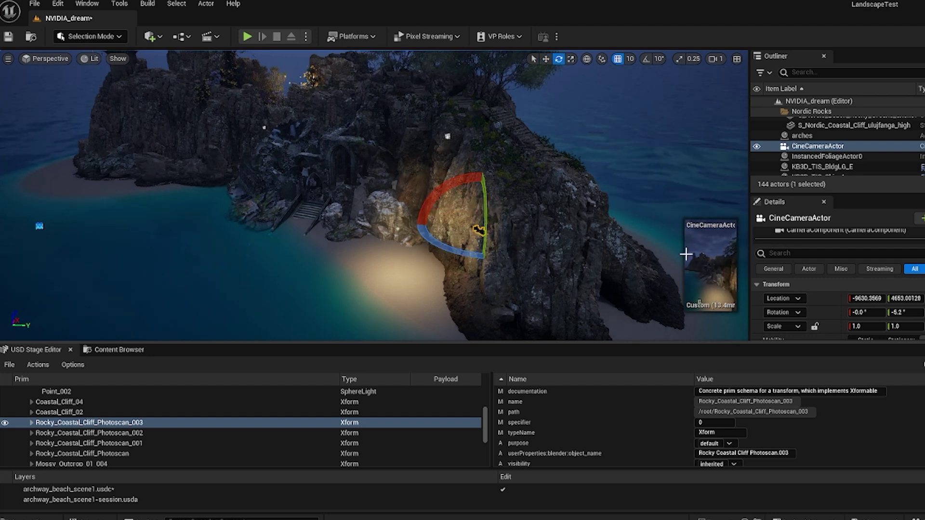
scroll(689, 256, "up", 3)
key("w")
Duplicate the massive Nordic coastal cliff beside the archway out over the water, and delete the surplus selected copy
middle_click_drag(398, 266, 567, 351)
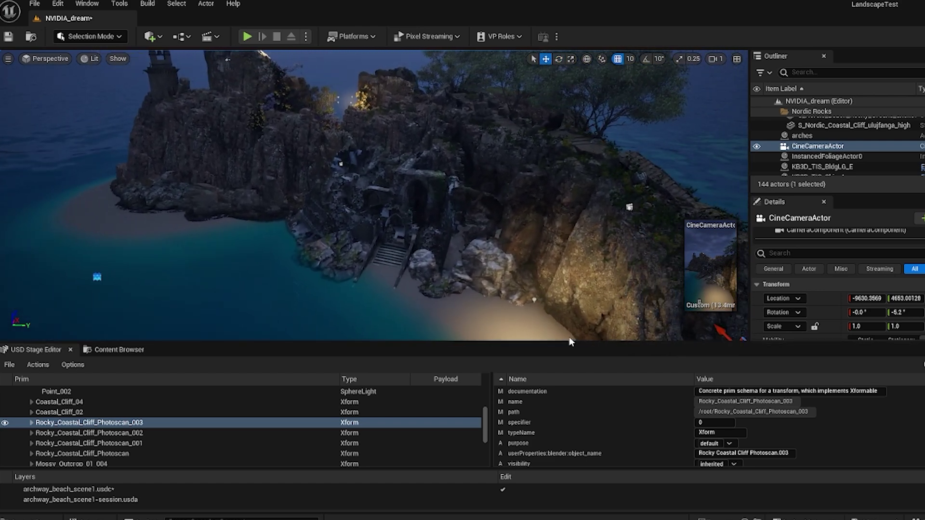
left_click(535, 235)
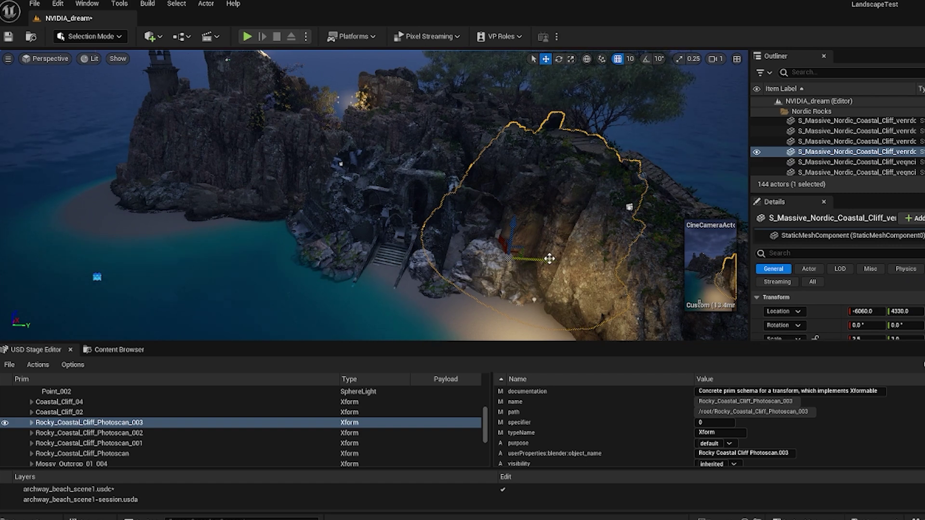
left_click_drag(530, 260, 381, 284, "alt")
key("Delete")
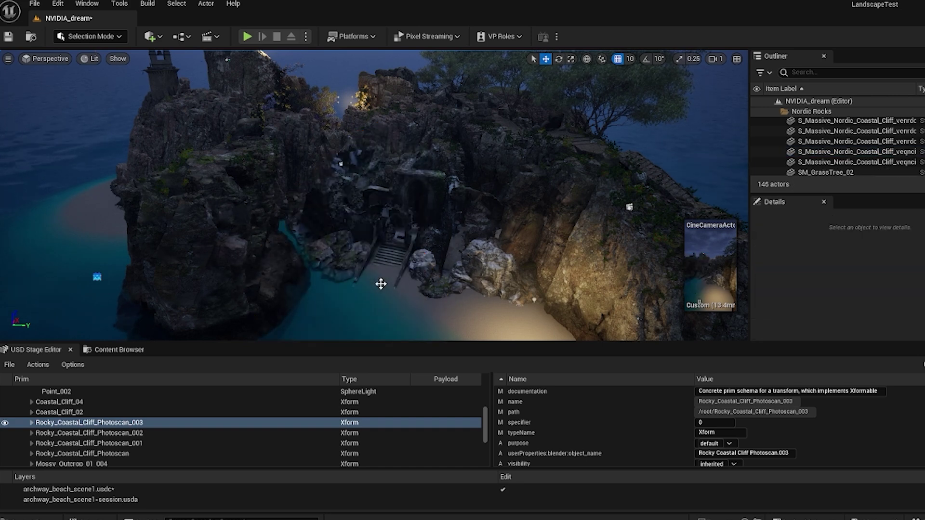
Move the duplicated cliff behind the archway to X -4390, Y 1260 and lower it slightly
left_click(164, 272)
left_click_drag(260, 278, 341, 174)
right_click_drag(275, 225, 295, 223)
scroll(411, 209, "up", 3)
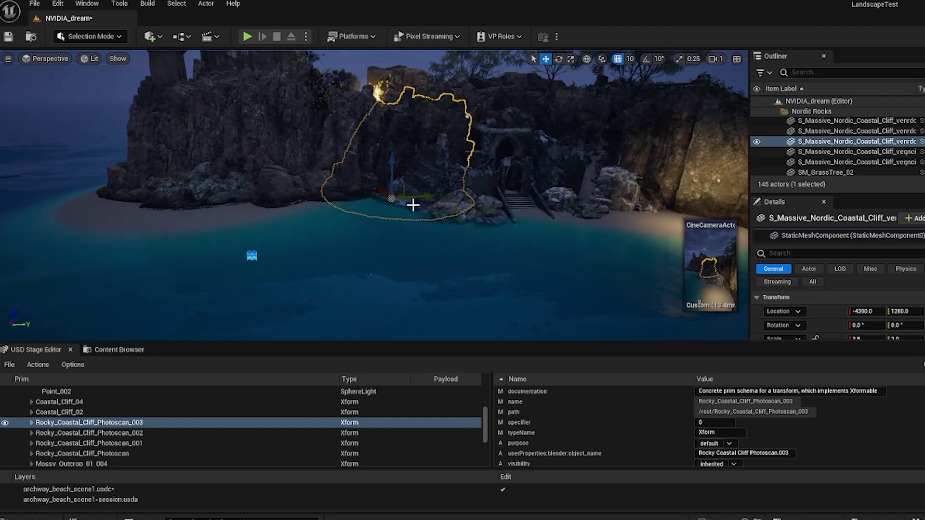
scroll(378, 182, "down", 1)
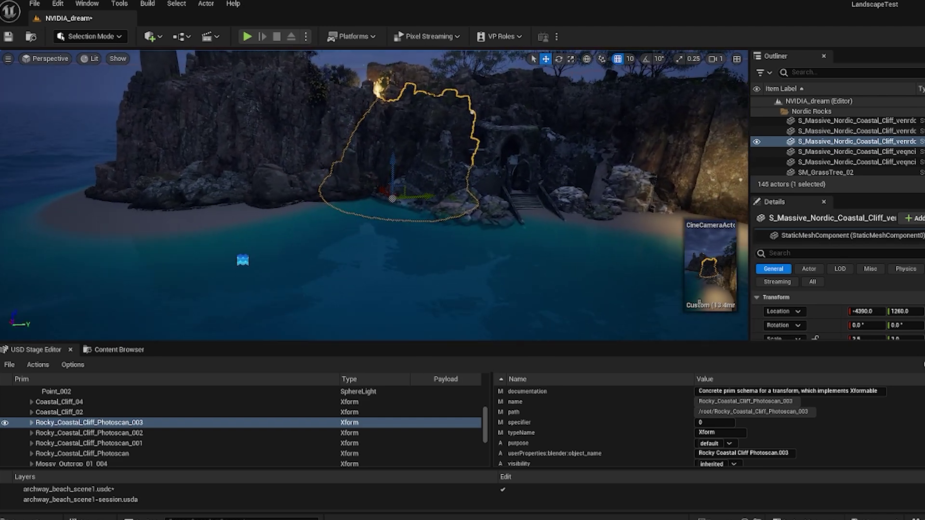
left_click_drag(397, 158, 399, 170)
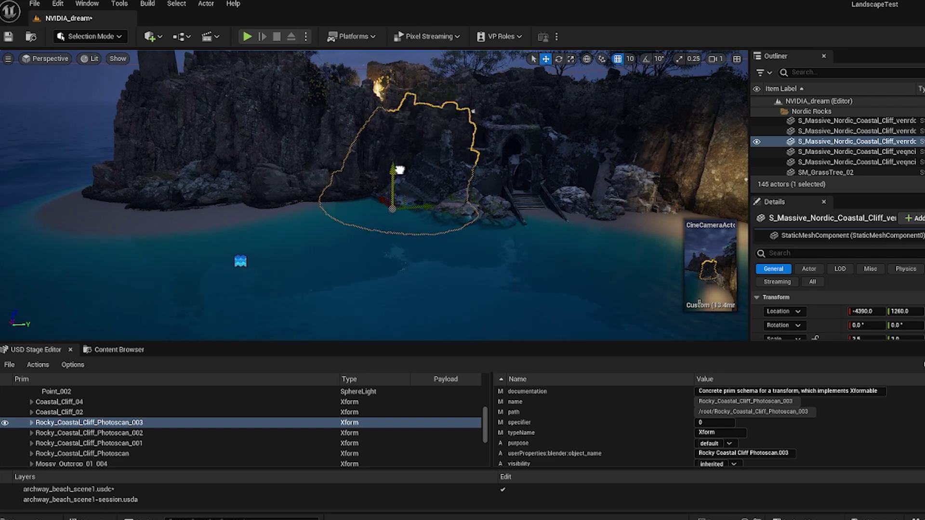
Move the duplicated cliff to the lit side of the archway beach at about X -6410, Y 3890
left_click_drag(483, 259, 527, 221, "alt")
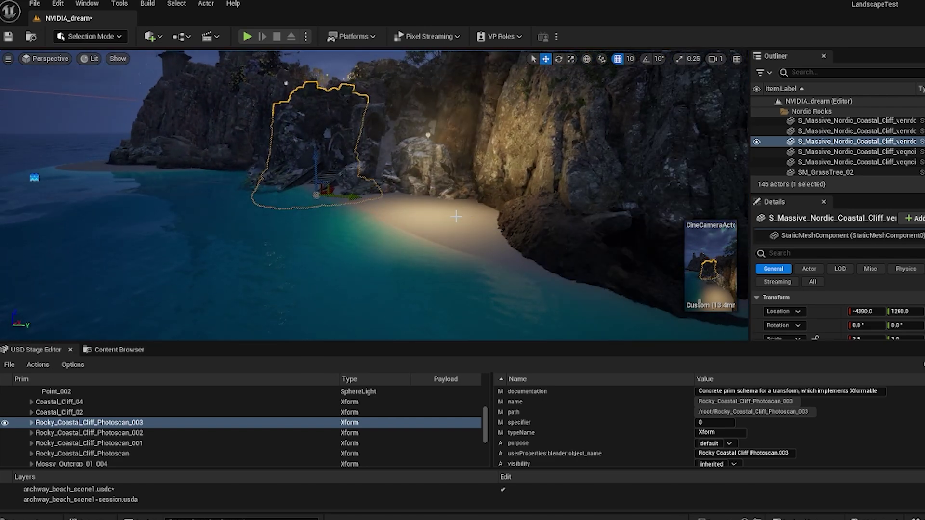
right_click_drag(328, 215, 332, 229)
left_click_drag(356, 216, 479, 237)
right_click_drag(441, 206, 499, 232)
left_click_drag(484, 215, 615, 274)
left_click_drag(557, 273, 542, 259)
right_click_drag(568, 285, 602, 313)
left_click_drag(503, 245, 505, 247)
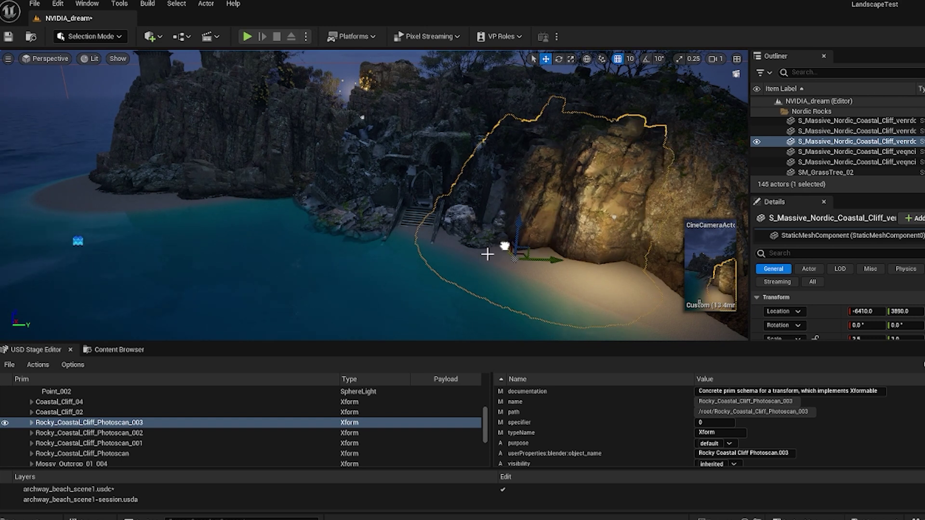
Duplicate the Nordic beach rock formation and place the copy beside the archway at X -5270, Y 510
left_click(213, 185)
left_click_drag(278, 192, 333, 201, "alt")
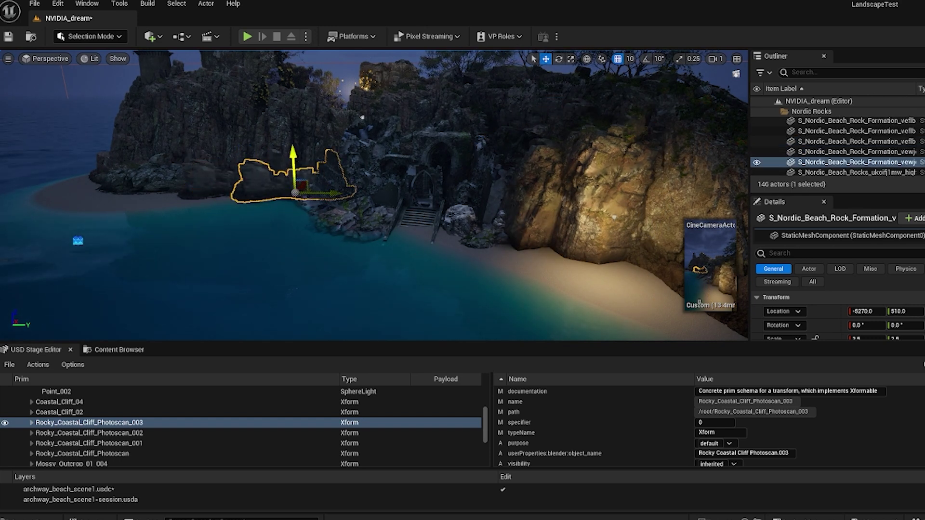
Move and rotate the Nordic beach rock formation copy onto the sand against the lit cliff at X -7100, Y 3460
left_click_drag(295, 167, 299, 172)
left_click_drag(330, 199, 378, 295)
middle_click_drag(377, 295, 378, 307)
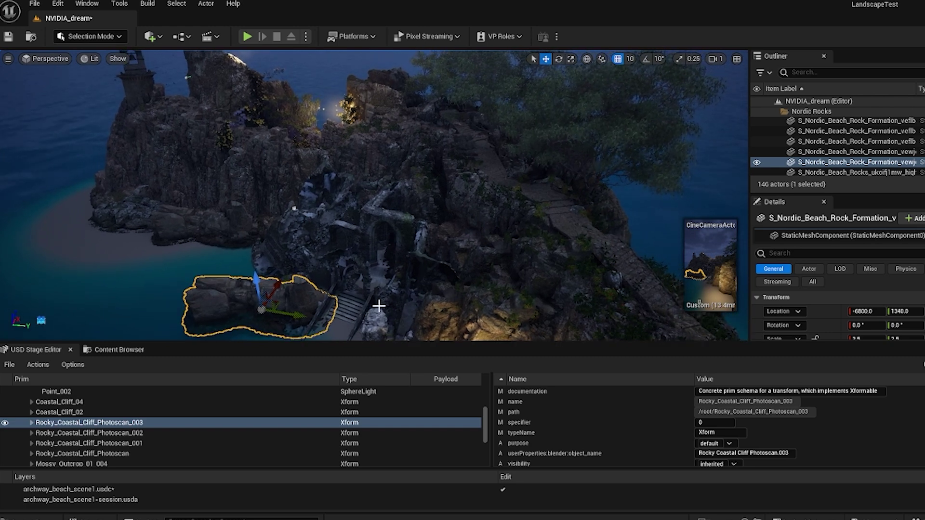
key("f")
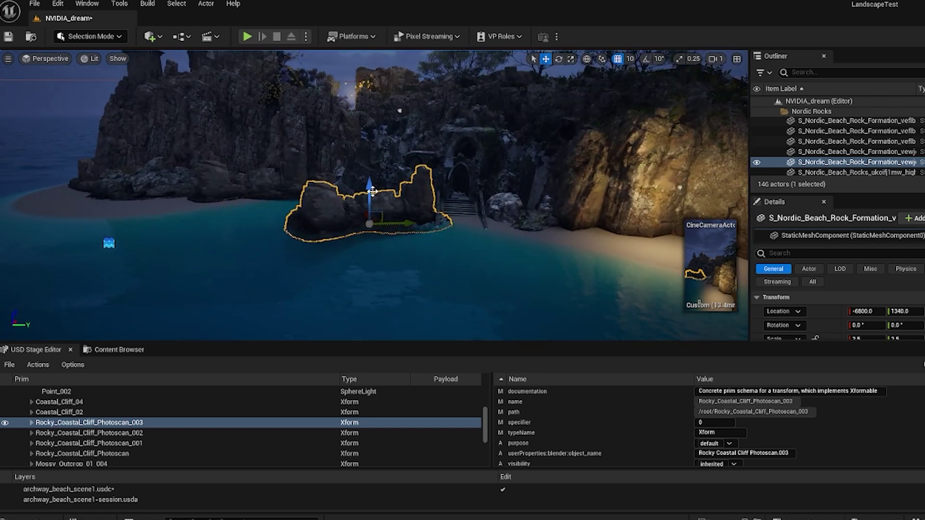
left_click_drag(368, 189, 529, 226)
key("e")
key("w")
mouse_move(501, 274)
left_mouse_down("alt")
mouse_move(501, 314)
mouse_move(499, 276)
left_mouse_up("alt")
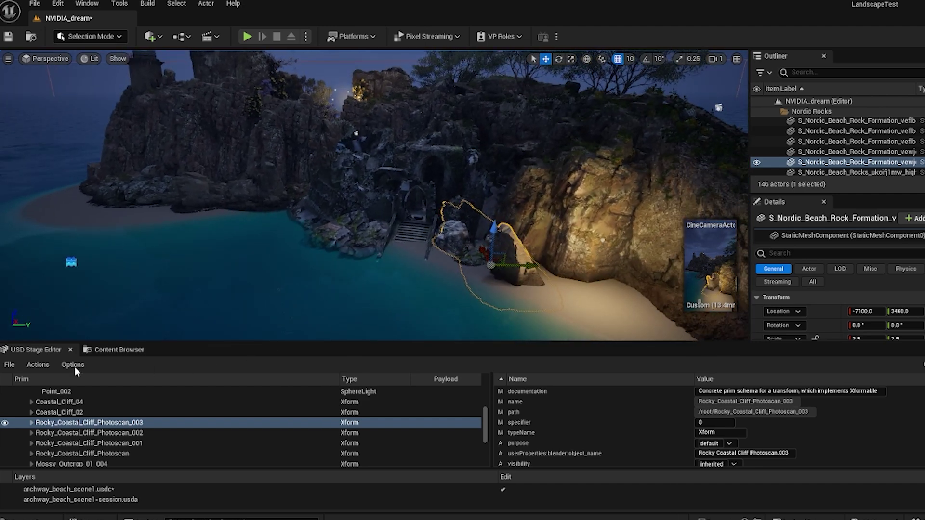
Place the SM_Tree_M_03 mesh beside the archway stairs at X -6620, Y 2090, scaled down to about 0.57
left_click(119, 349)
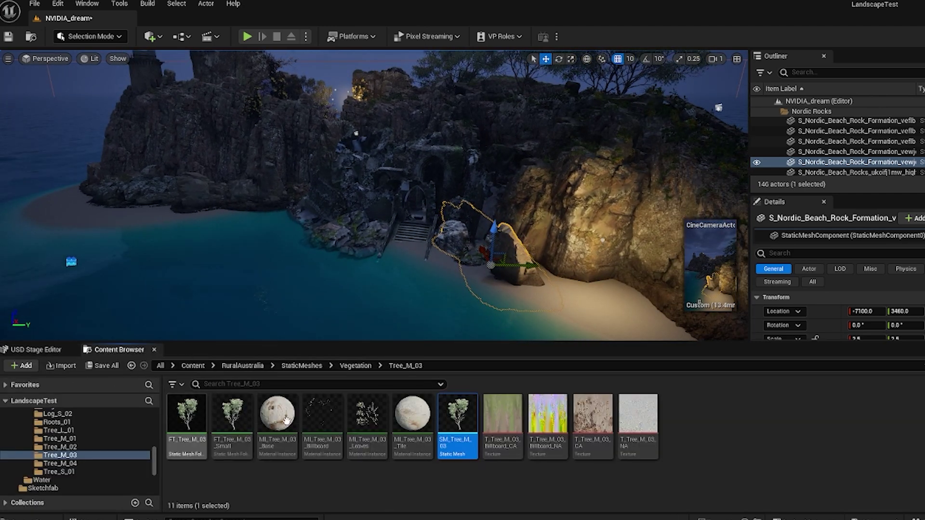
mouse_move(460, 420)
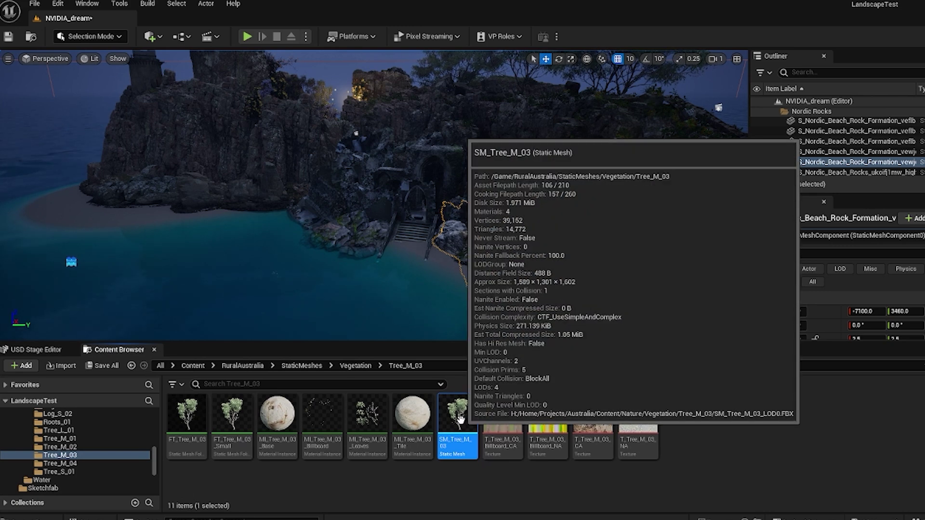
left_click_drag(460, 424, 377, 236)
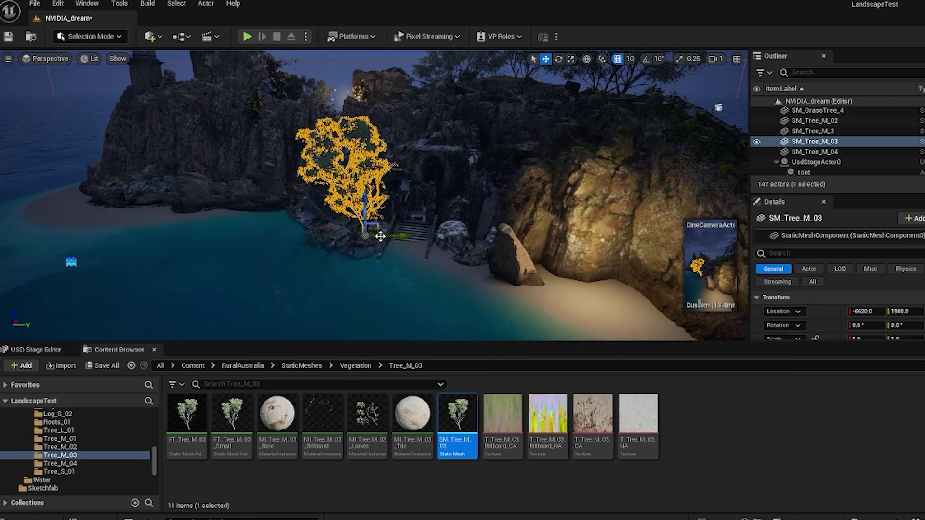
key("e")
key("r")
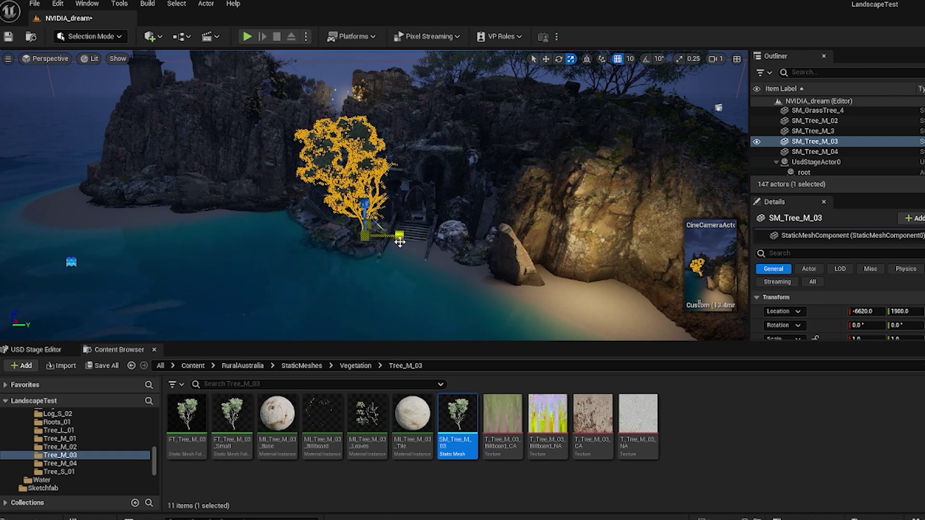
left_click_drag(365, 236, 409, 243)
key("e")
scroll(376, 250, "up", 3)
key("w")
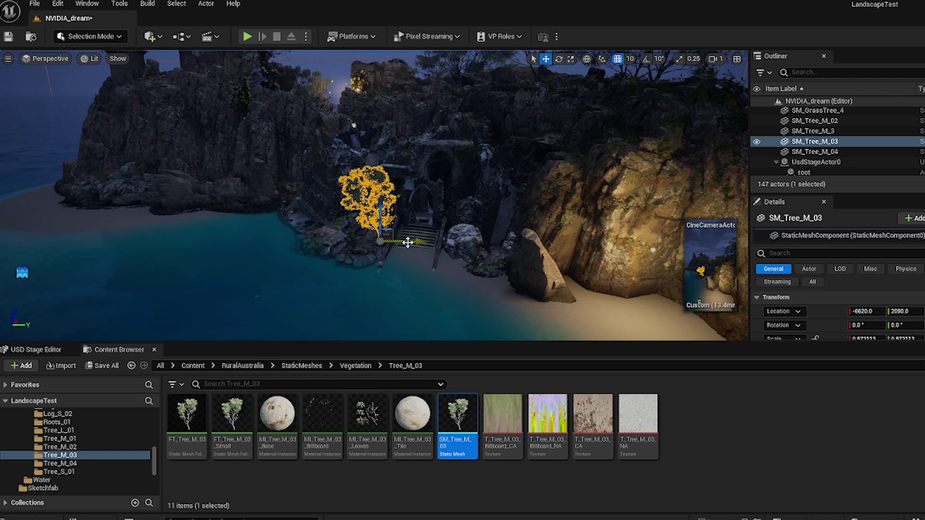
left_click(572, 318)
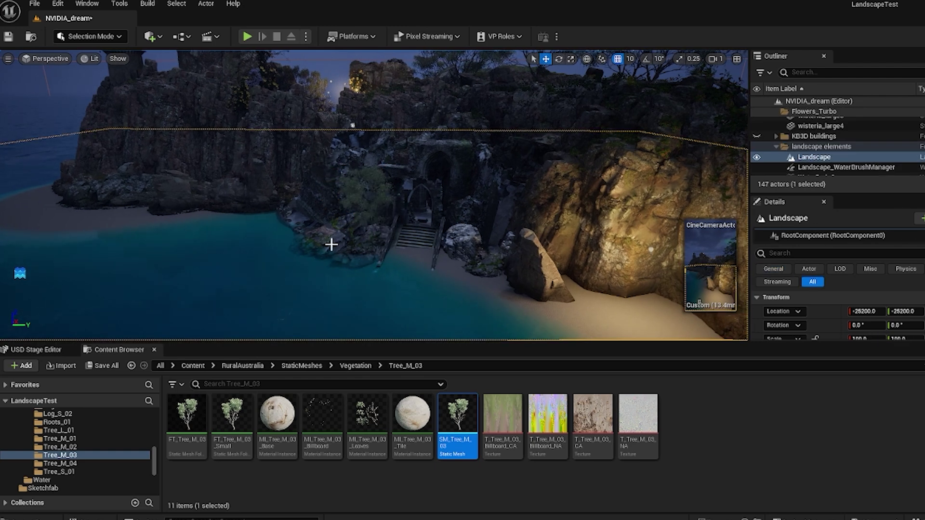
Add SM_Tree_L_01 from the Vegetation assets by the beach rock at X -7600, Y 3720, scaled to about 0.47
left_click(359, 367)
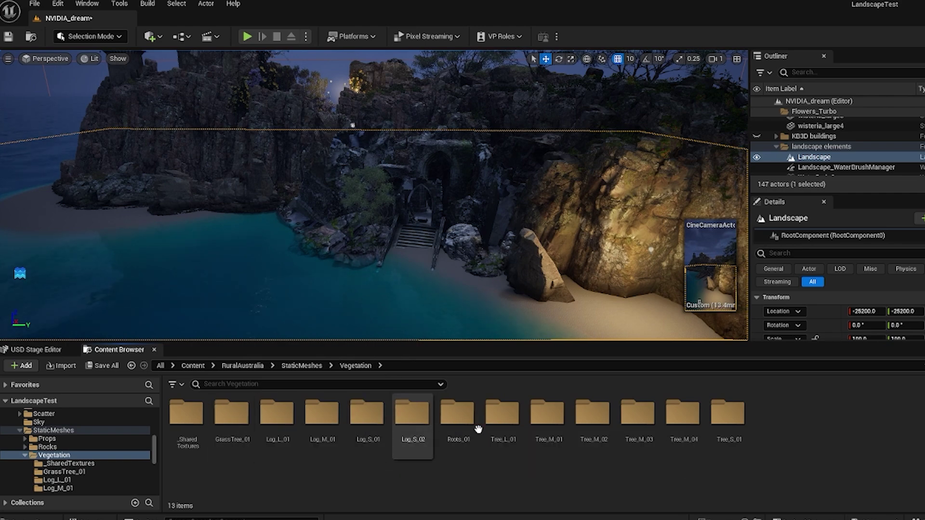
double_click(501, 423)
left_click_drag(456, 415, 524, 271)
key("r")
key("e")
key("w")
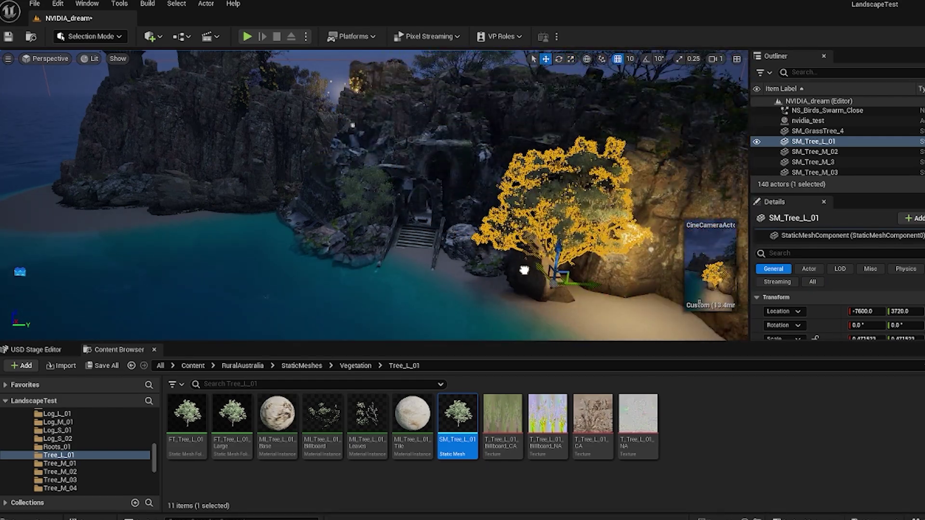
Reposition the large tree behind the beach rock at X -7390, Y 3550
left_click(580, 274)
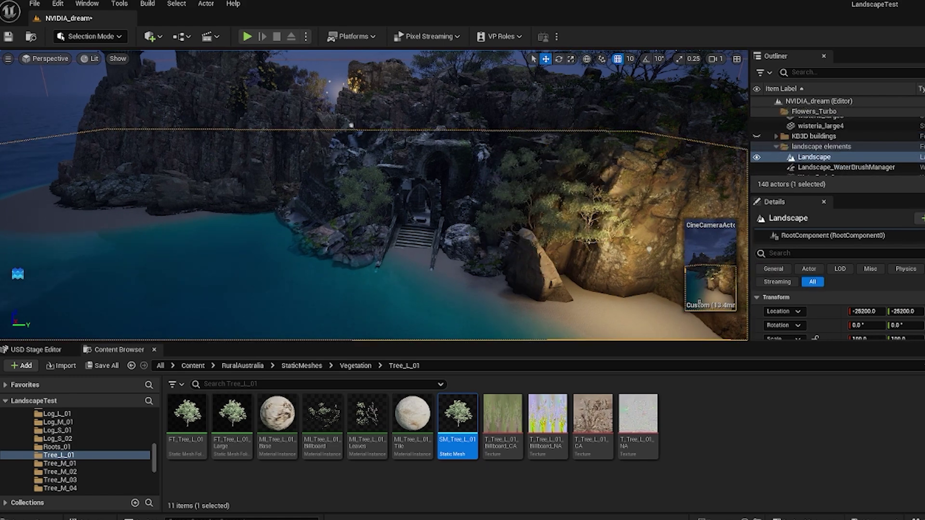
left_click(592, 242)
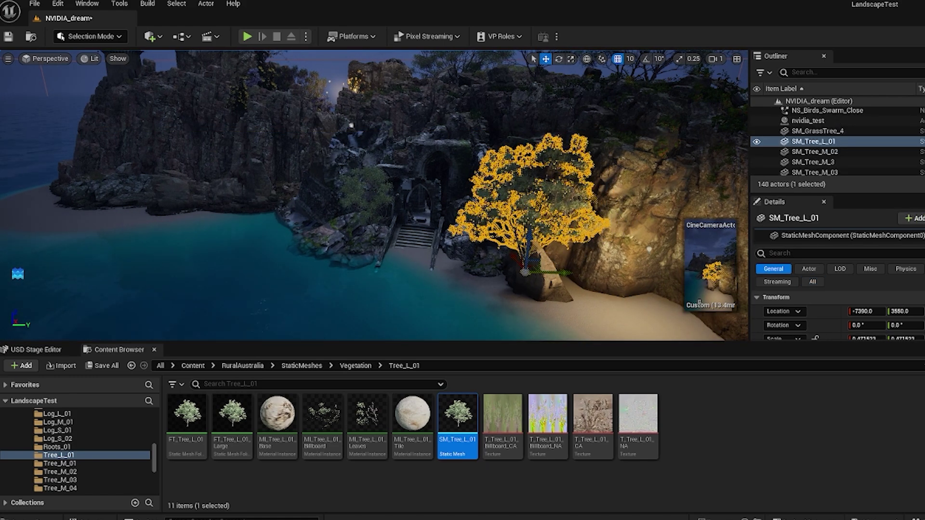
left_click(474, 313)
Adjust the height of the imported archway scene's root actor slightly
right_click_drag(460, 301, 457, 269)
scroll(479, 236, "up", 4)
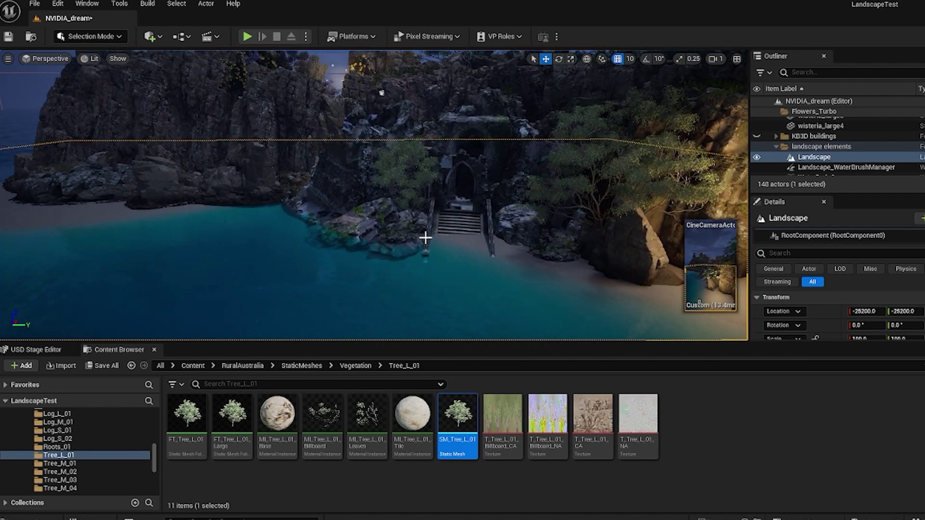
left_click(415, 235)
left_click_drag(477, 203, 478, 208)
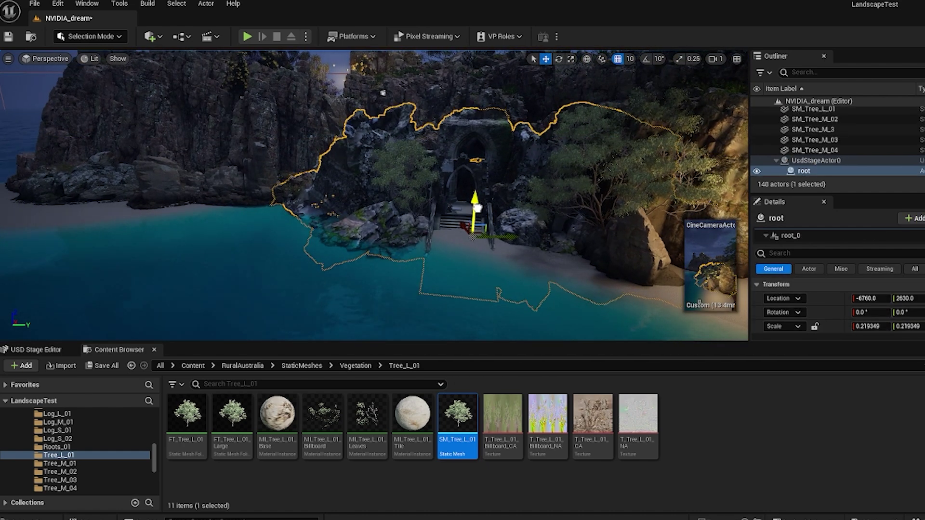
Duplicate a Nordic beach rock formation and place the copy at the waterline beside the archway stairs, X -6230, Y 1480
left_click(340, 199)
left_click(252, 201)
left_click_drag(255, 200, 290, 191, "alt")
left_click_drag(282, 197, 399, 223)
left_click_drag(355, 203, 361, 238)
right_click_drag(361, 237, 357, 207)
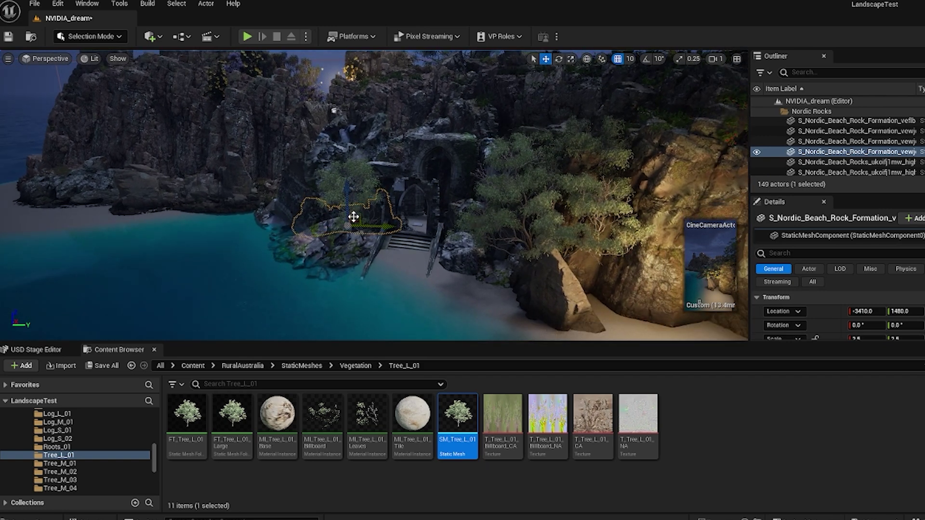
left_click_drag(338, 239, 321, 217)
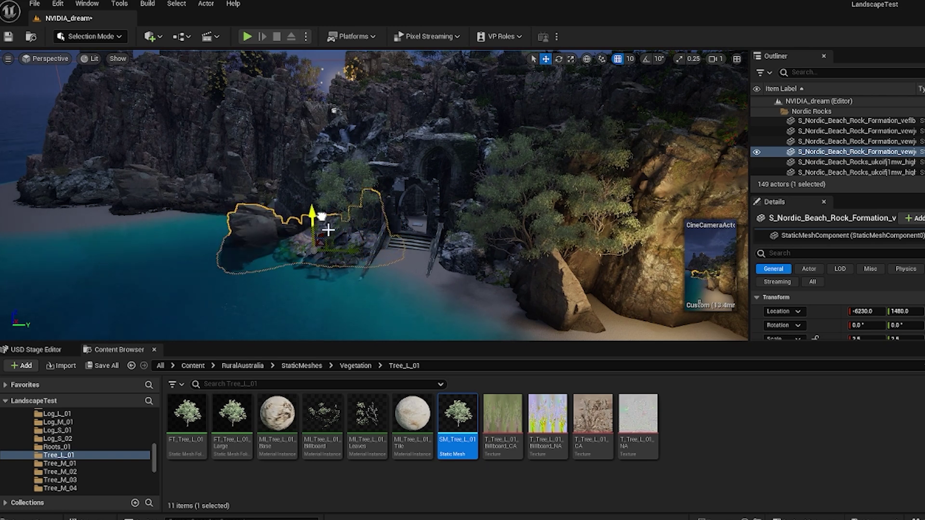
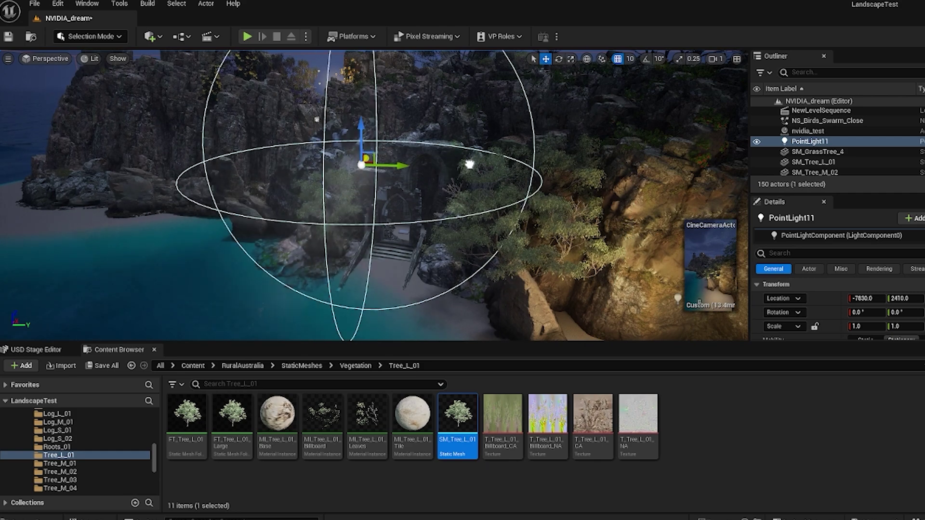
Move the point light down into the archway doorway above the stairs at X -6350, Y 2620
left_click_drag(372, 111, 372, 181)
left_click_drag(419, 224, 450, 226)
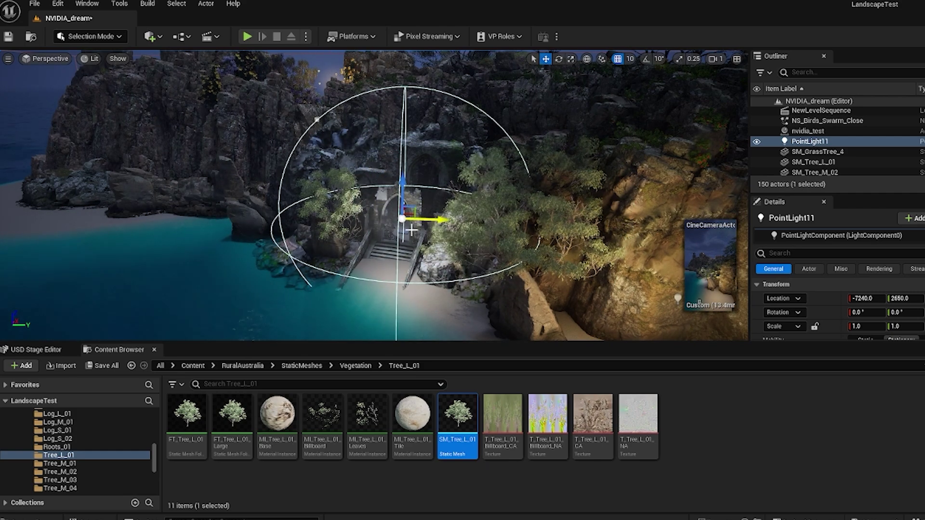
right_click_drag(410, 227, 498, 263)
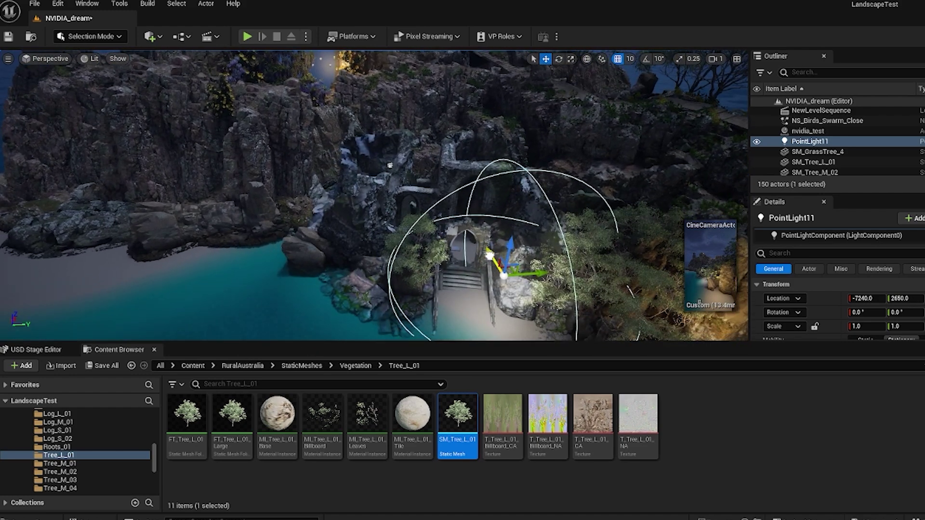
left_click_drag(490, 255, 463, 217)
left_click_drag(511, 234, 490, 259)
left_click_drag(445, 238, 498, 254)
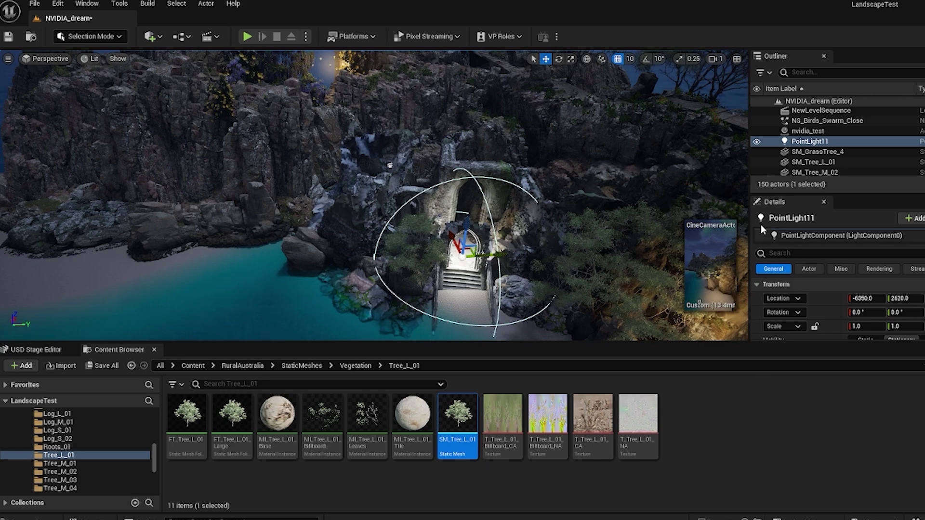
Set the doorway point light's intensity to 1.0 cd
left_click_drag(775, 342, 784, 403)
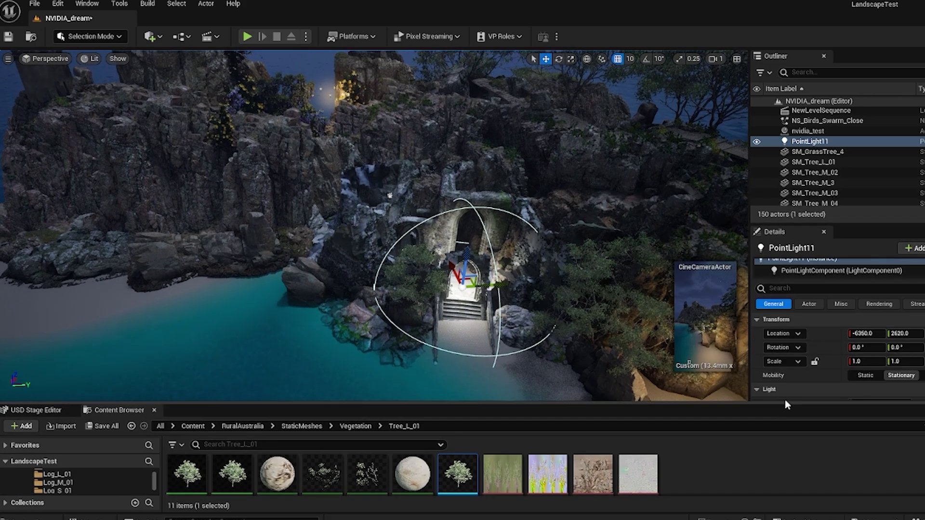
scroll(766, 356, "down", 3)
scroll(774, 358, "up", 1)
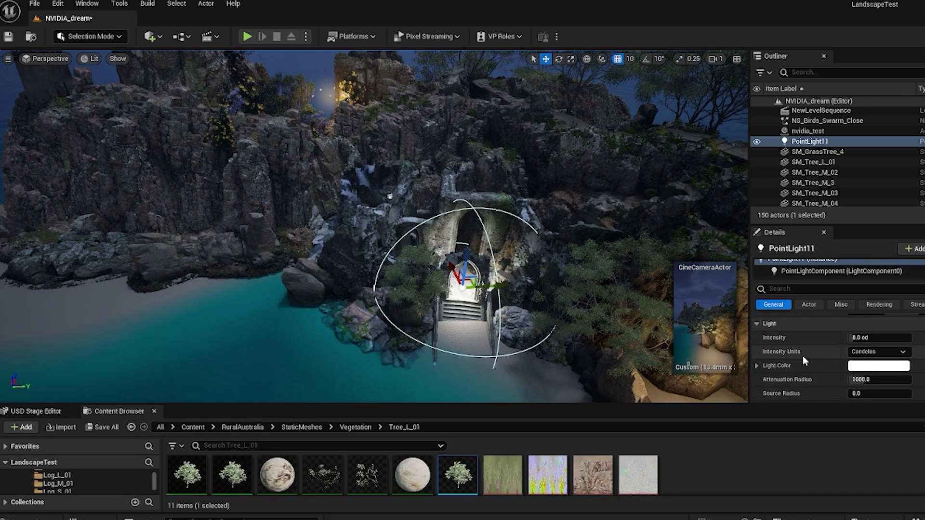
mouse_move(855, 337)
left_mouse_down()
mouse_move(883, 337)
mouse_move(847, 337)
left_mouse_up()
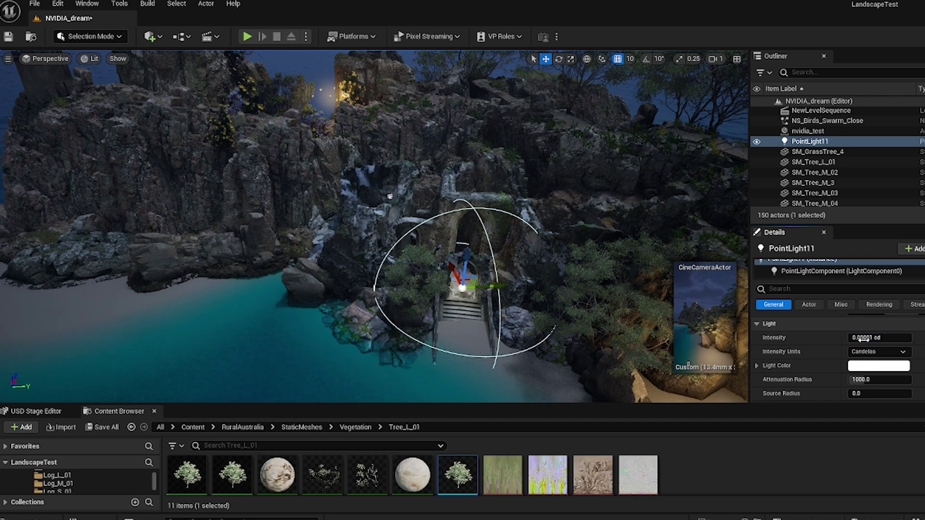
left_click(865, 339)
type("1")
key("Return")
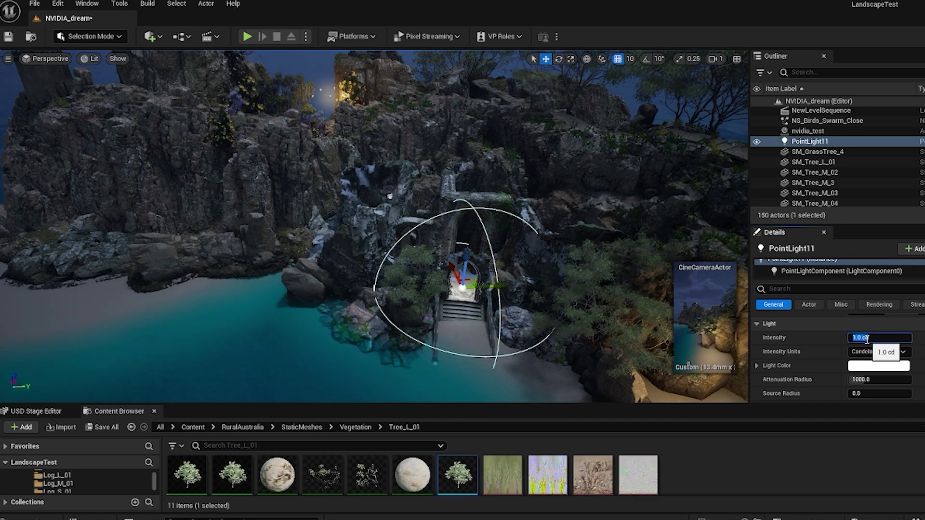
Give the doorway light a warm peach colour (sRGB FFD4A2FF) and an attenuation radius of about 771
left_click(878, 366)
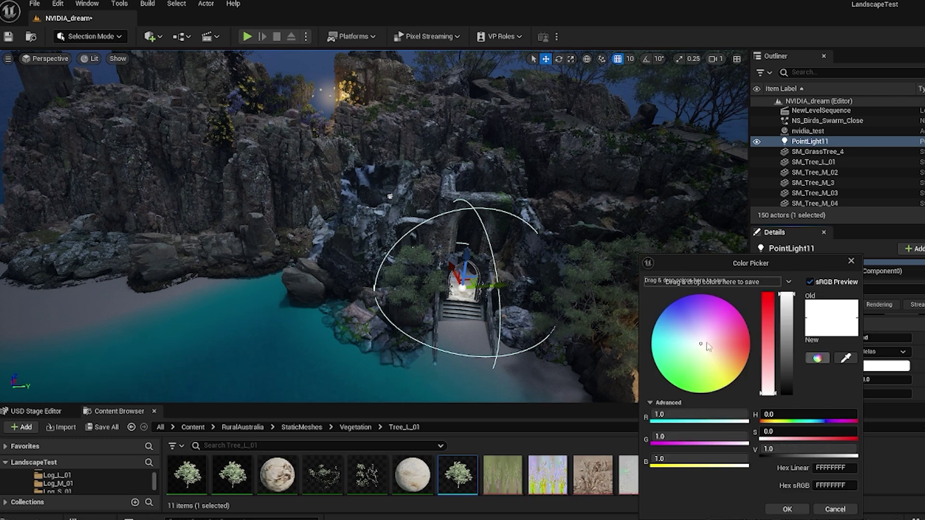
mouse_move(725, 359)
left_mouse_down()
mouse_move(722, 371)
mouse_move(726, 365)
left_mouse_up()
left_click_drag(773, 335, 773, 314)
left_click_drag(725, 360, 730, 362)
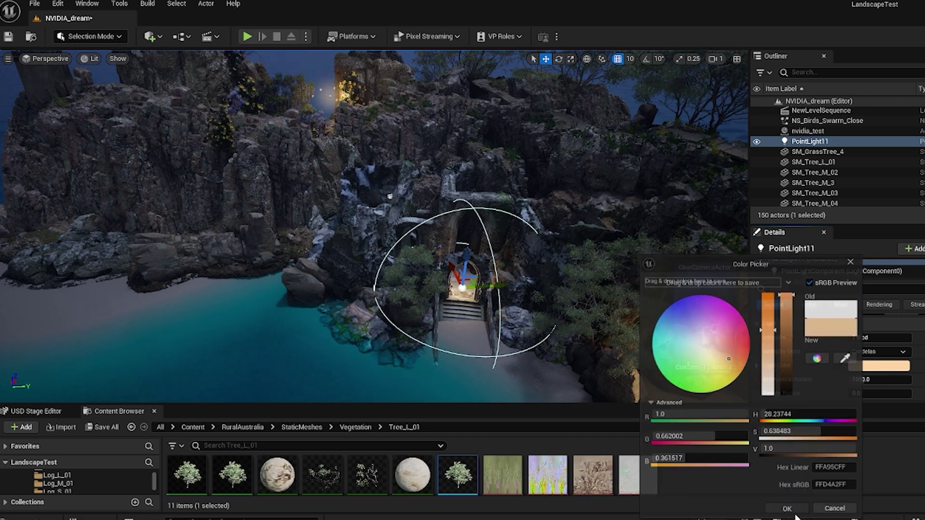
left_click(788, 509)
mouse_move(861, 346)
left_mouse_down()
mouse_move(819, 346)
mouse_move(906, 347)
mouse_move(860, 347)
left_mouse_up()
right_click_drag(539, 359, 529, 347)
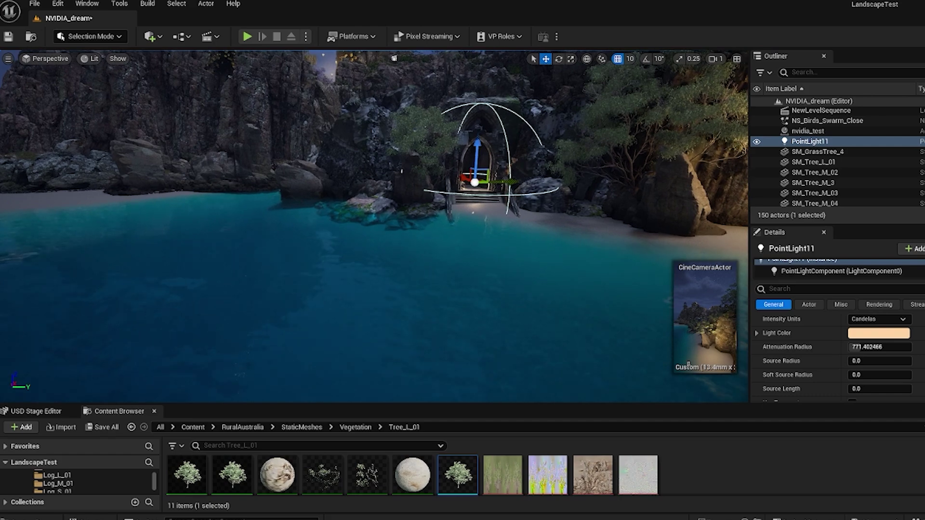
Duplicate the warm point light and place the copy in the taller arch above and behind the doorway
right_click_drag(375, 271, 411, 343)
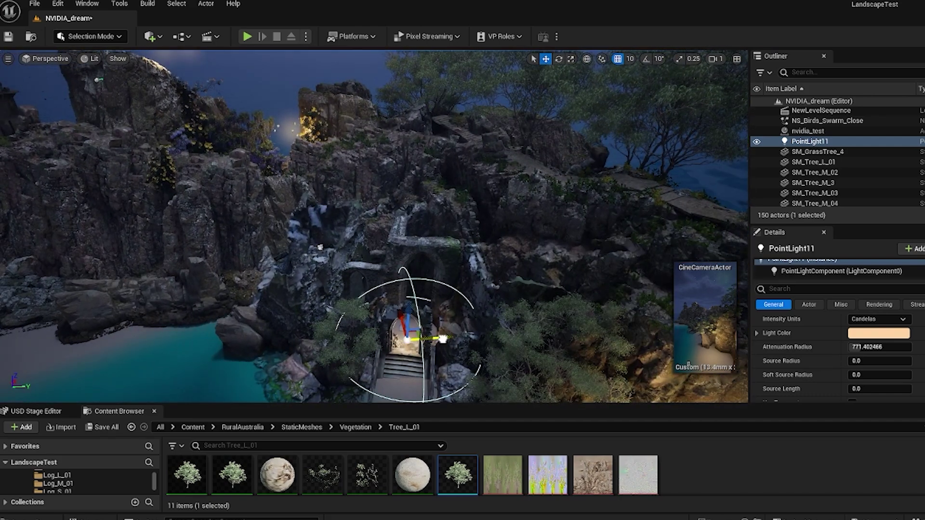
left_click_drag(442, 339, 416, 258, "alt")
left_click_drag(458, 284, 464, 285)
right_click_drag(419, 387, 405, 329)
right_click_drag(428, 295, 640, 113)
left_click(644, 110)
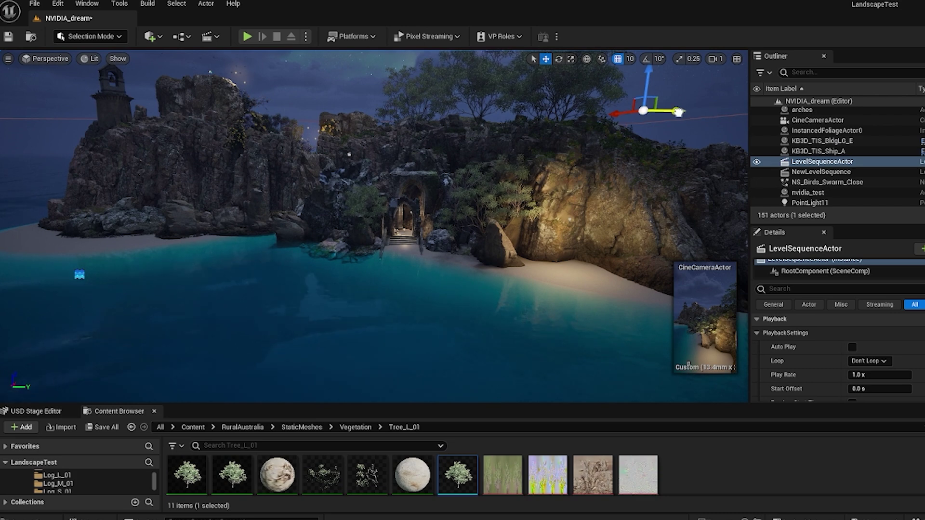
left_click_drag(686, 107, 450, 107)
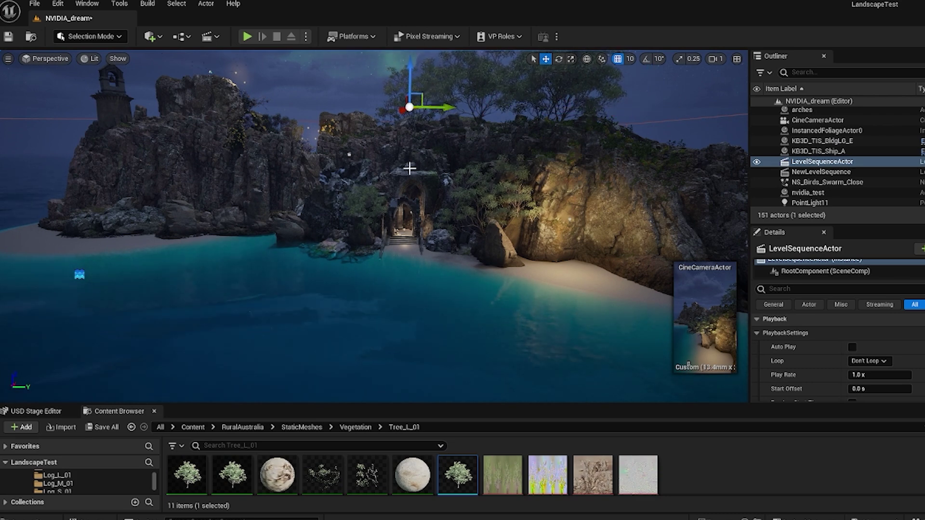
key("ctrl+z")
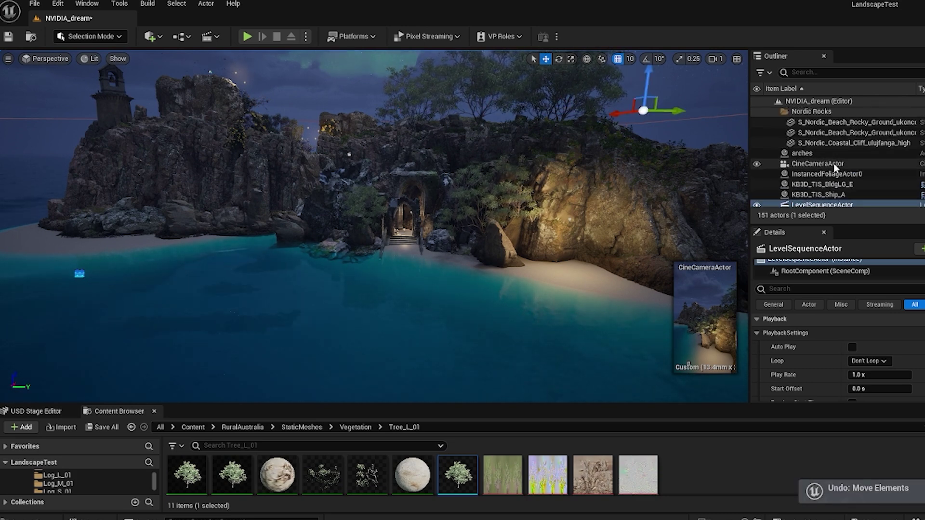
Move and rotate the CineCameraActor over the water in front of the archway so it frames the lit entrance
left_click(834, 163)
scroll(585, 186, "down", 5)
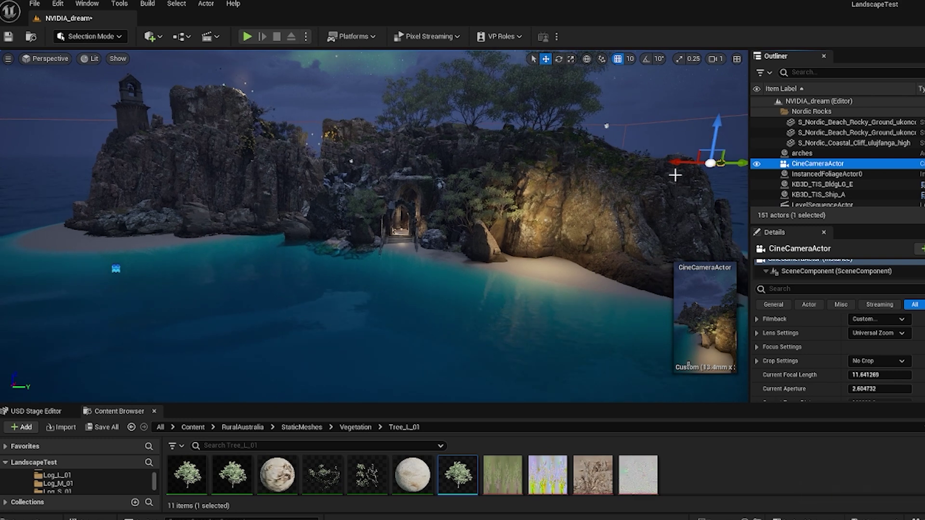
left_click_drag(737, 163, 492, 164)
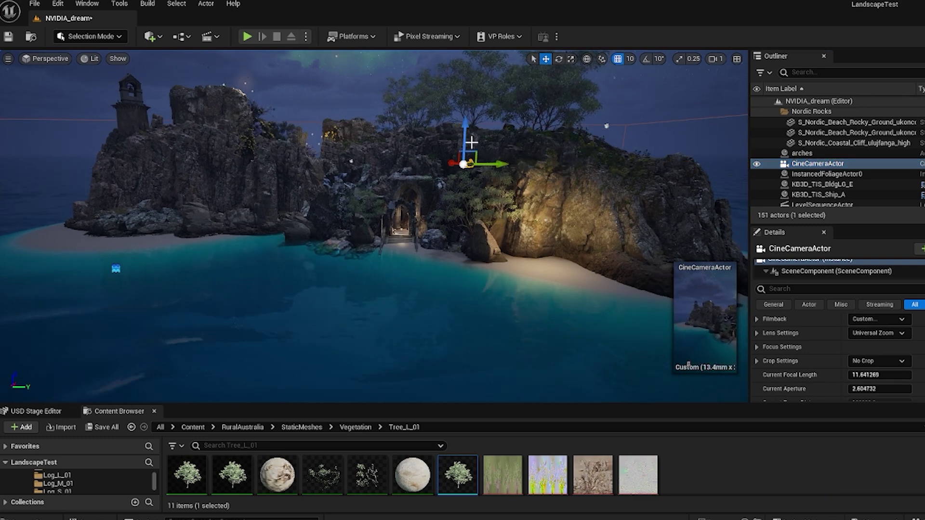
left_click_drag(467, 125, 432, 225)
key("e")
key("r")
key("w")
mouse_move(398, 291)
right_mouse_down()
mouse_move(381, 311)
mouse_move(408, 304)
right_mouse_up()
scroll(419, 318, "up", 1)
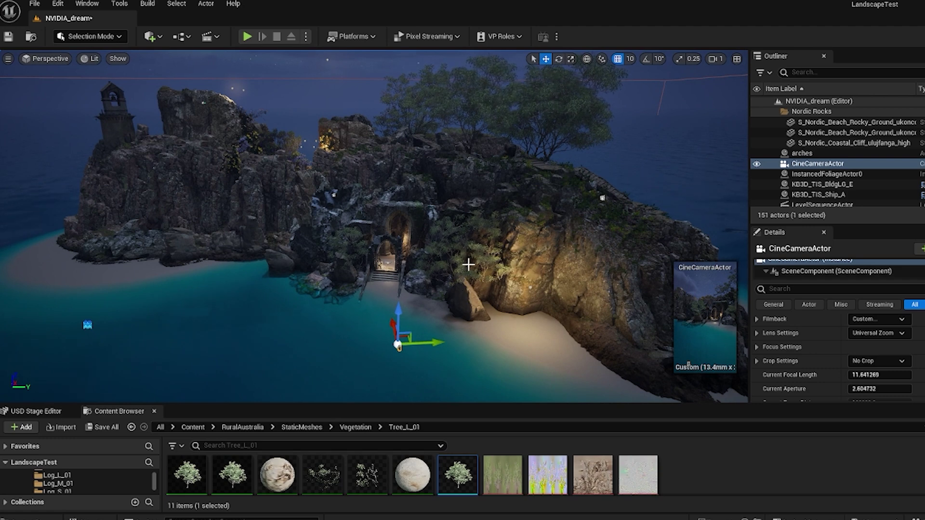
Select the SM_Tree_L_01 tree beside the lit doorway and nudge it slightly upward
left_click(485, 264)
left_click_drag(467, 269, 468, 260)
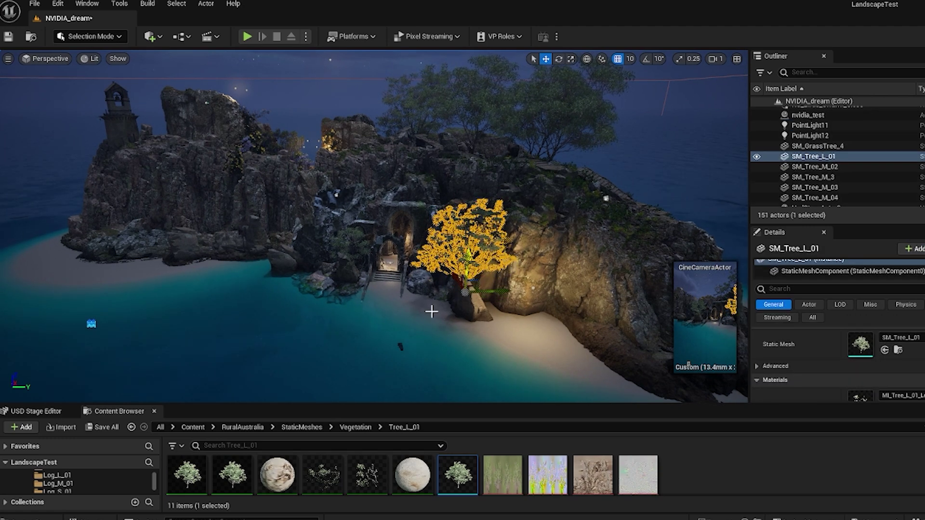
Place the SM_Log_S_01 mesh from the Vegetation assets' Log_S_01 folder on the shoreline beside the entrance steps
left_click(362, 427)
left_click_drag(415, 403, 419, 349)
left_click(365, 425)
double_click(365, 425)
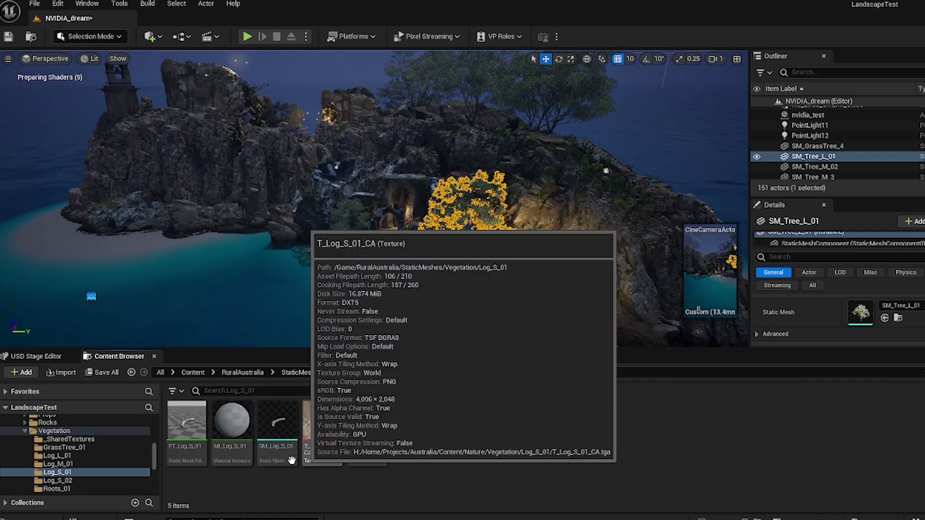
left_click_drag(270, 427, 374, 269)
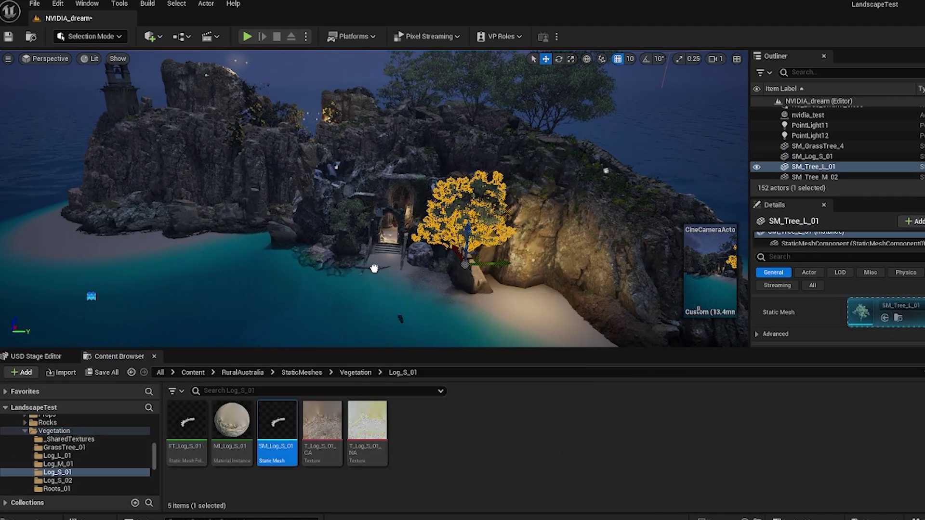
left_click(426, 271)
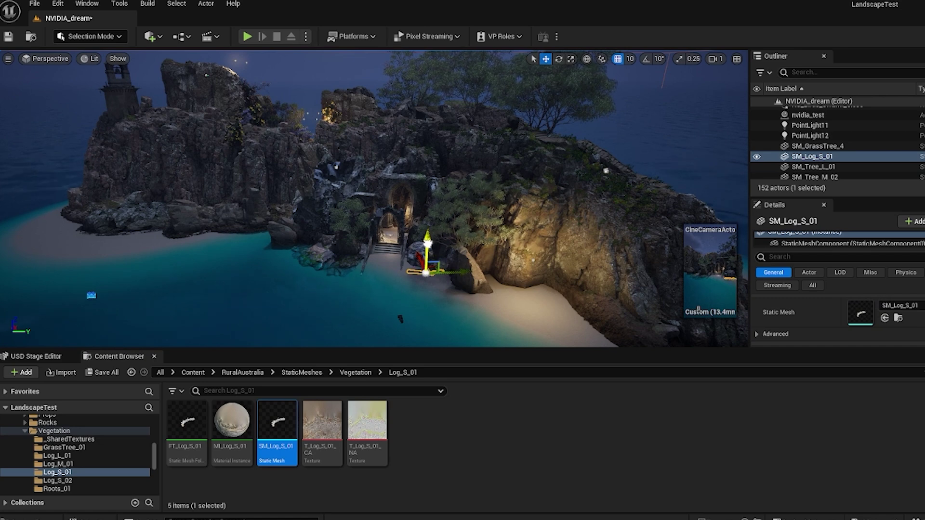
left_click(443, 464)
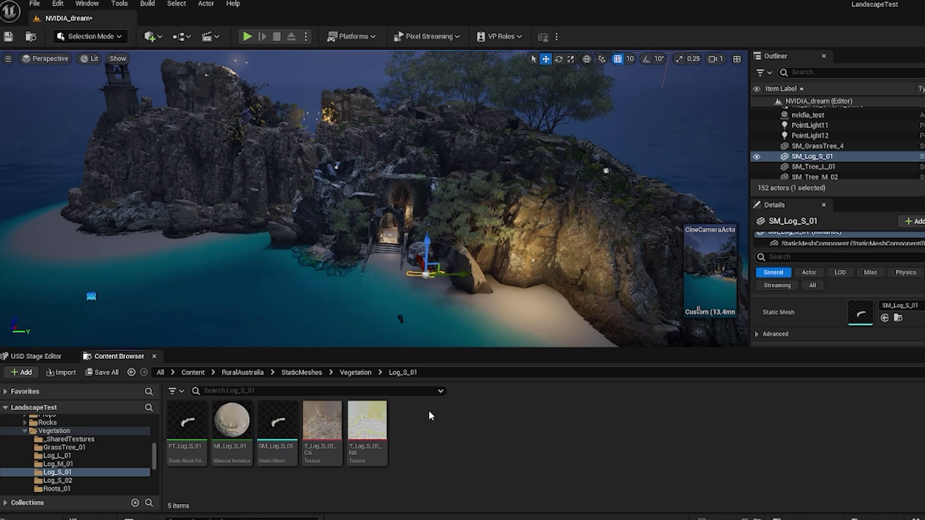
Go back to the Vegetation asset folder and open its Tree_S_01 subfolder
scroll(370, 285, "up", 5)
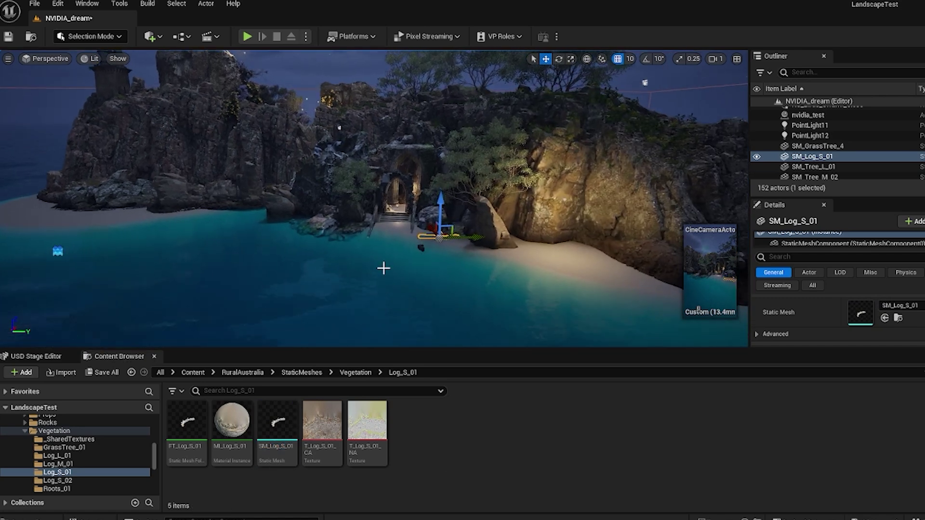
scroll(383, 262, "up", 3)
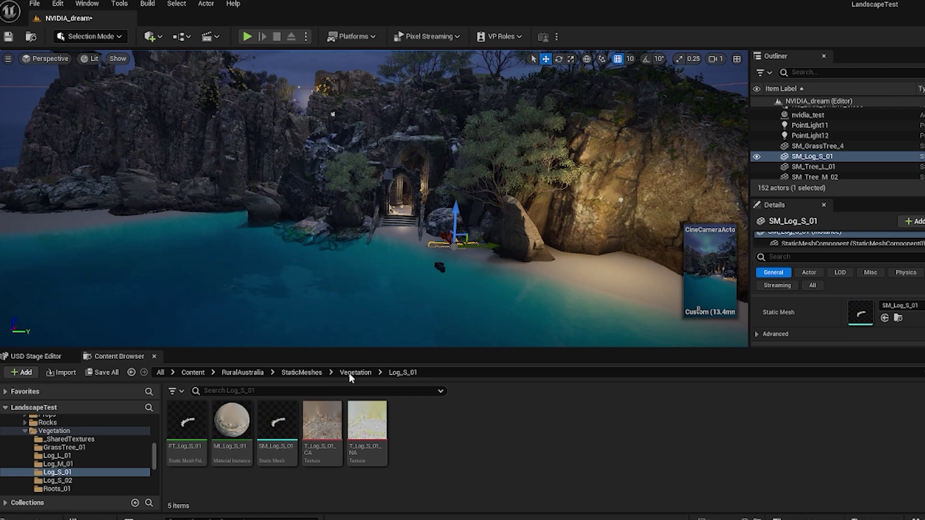
left_click(351, 374)
left_click(471, 463)
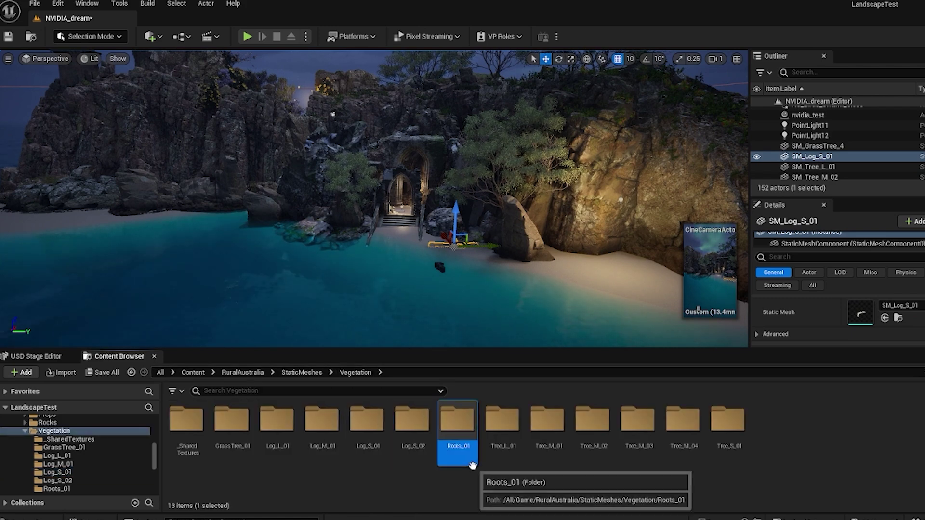
left_click(721, 437)
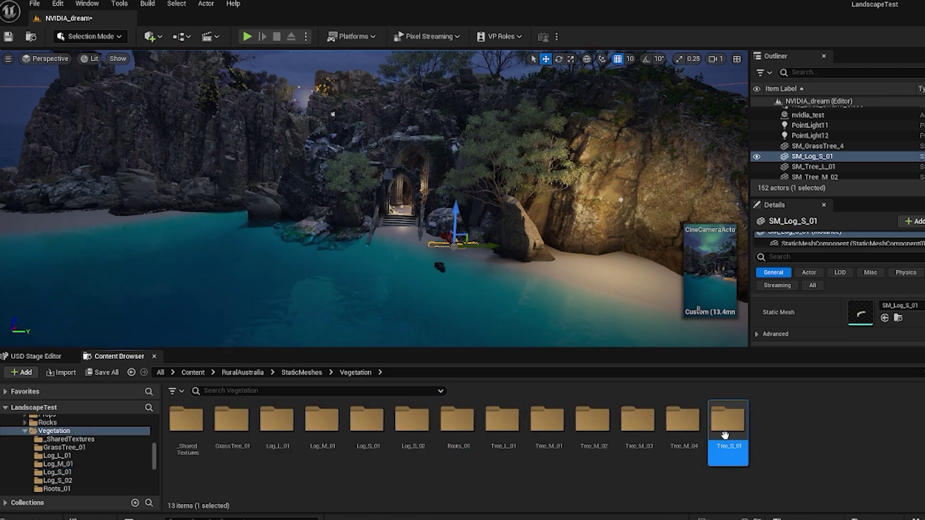
double_click(725, 435)
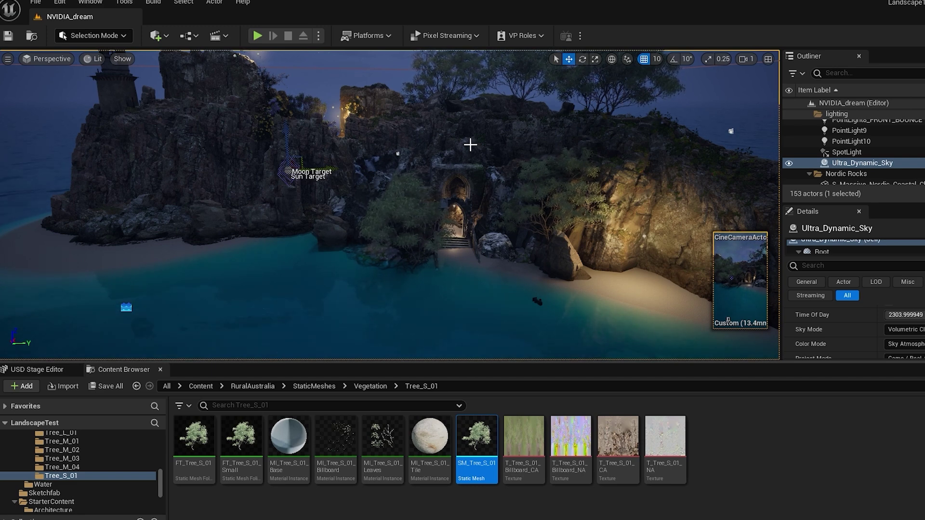
left_click_drag(460, 202, 447, 237, "alt")
right_click_drag(457, 215, 444, 187)
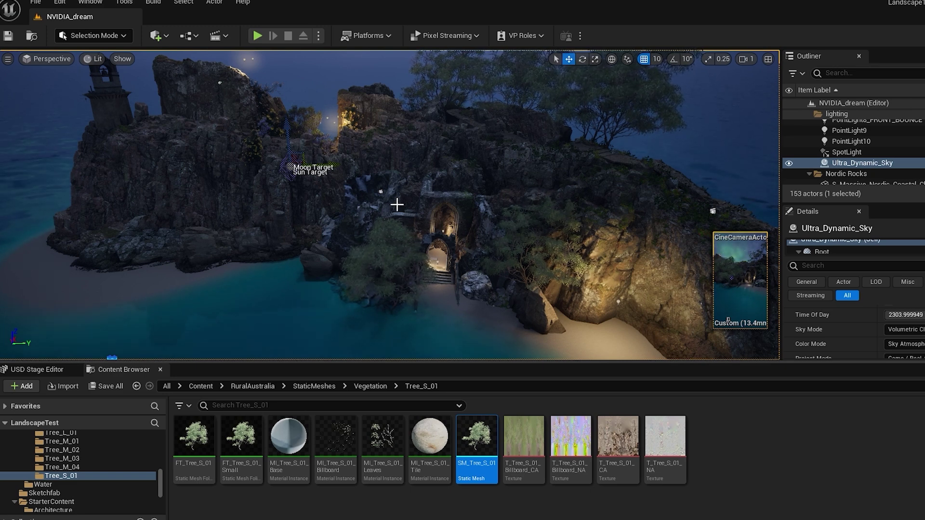
left_click_drag(492, 228, 463, 216, "alt")
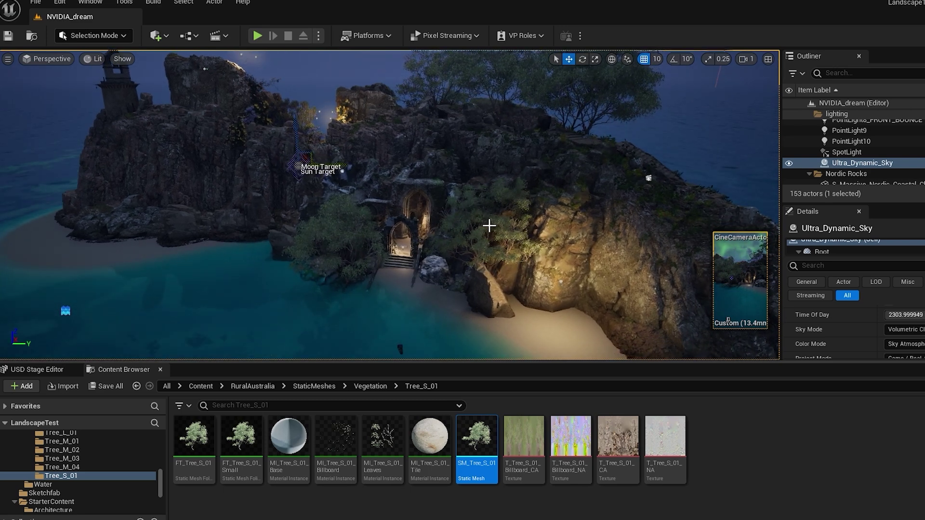